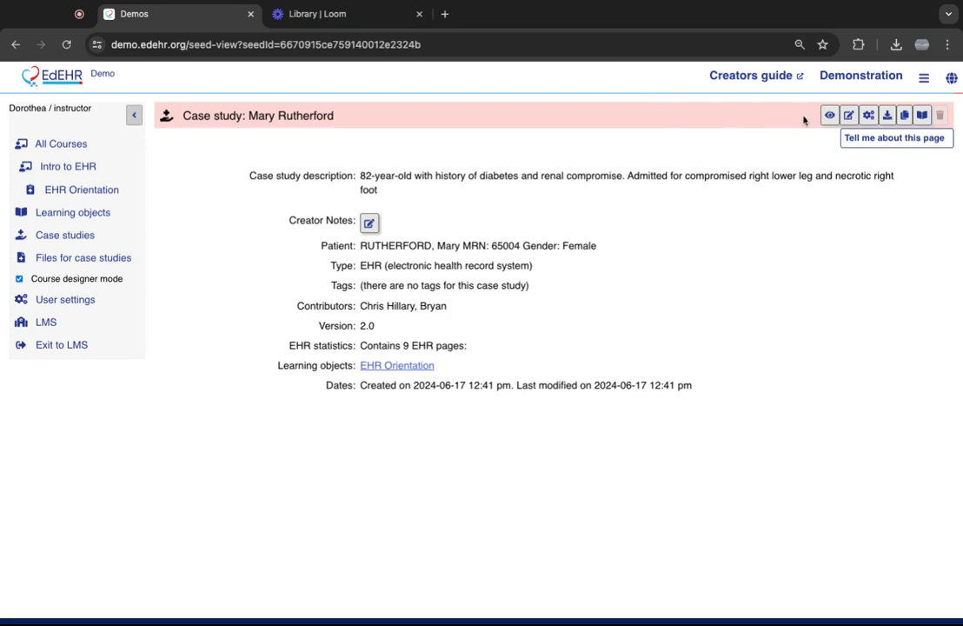
- Open the case study's timed-records view and examine each record set at 0700, 0710, 0900, 0915, 1230 and 1630
{"action": "left_click", "coordinate": [829, 114]}
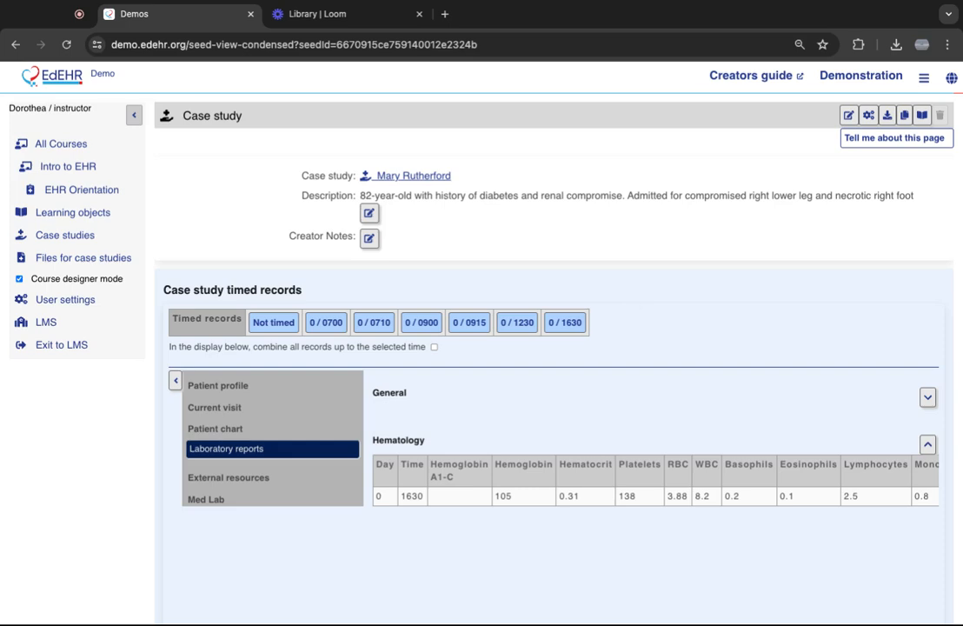
{"action": "left_click", "coordinate": [328, 327]}
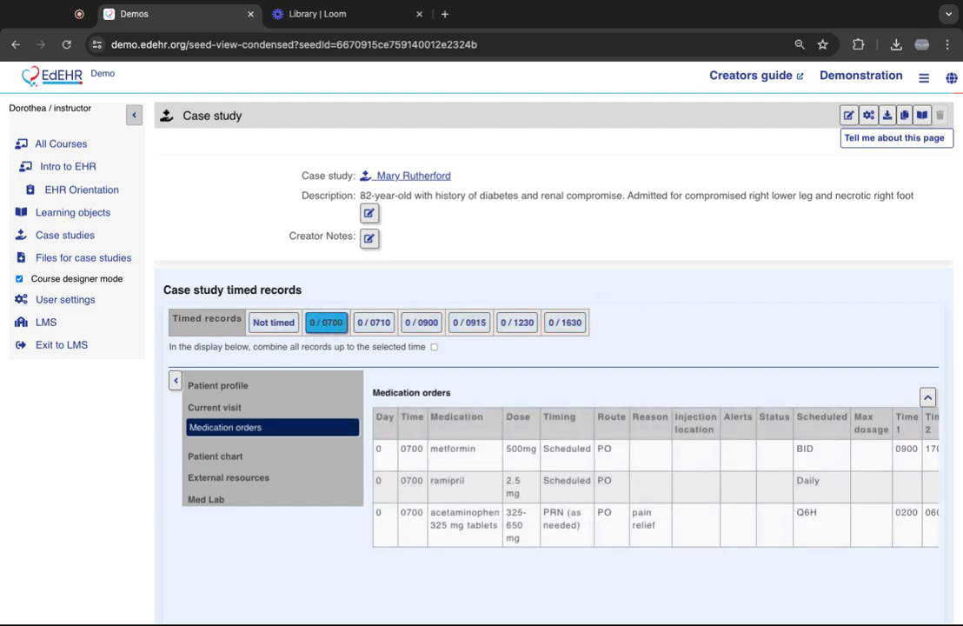
{"action": "left_click", "coordinate": [372, 331]}
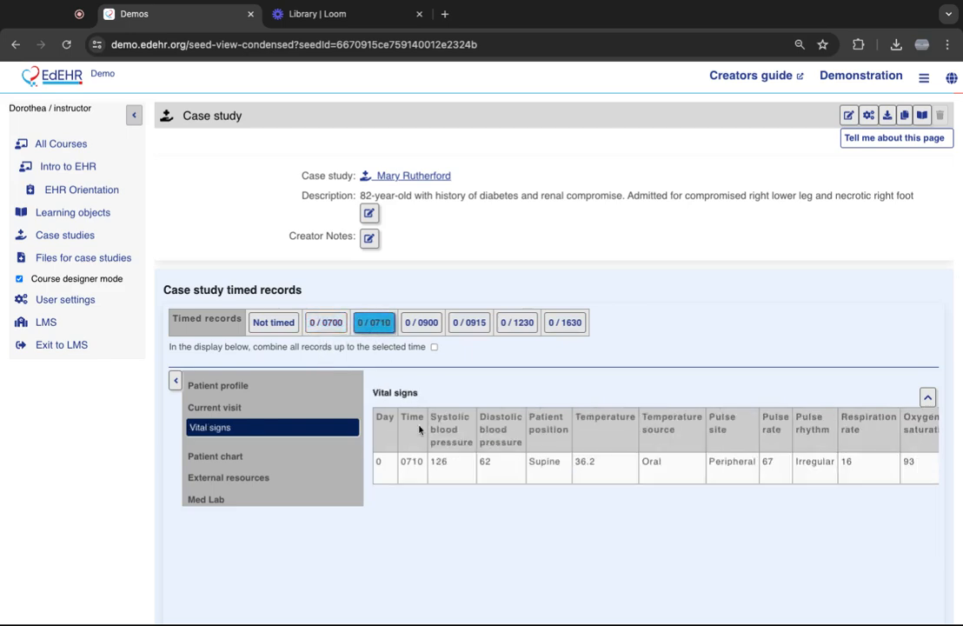
{"action": "left_click", "coordinate": [417, 324]}
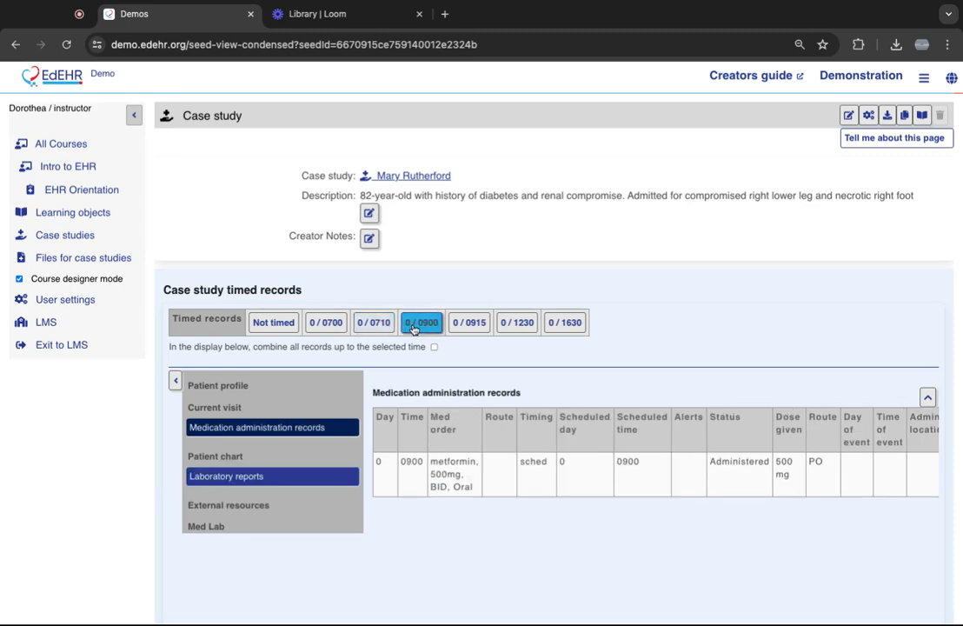
{"action": "left_click", "coordinate": [462, 324]}
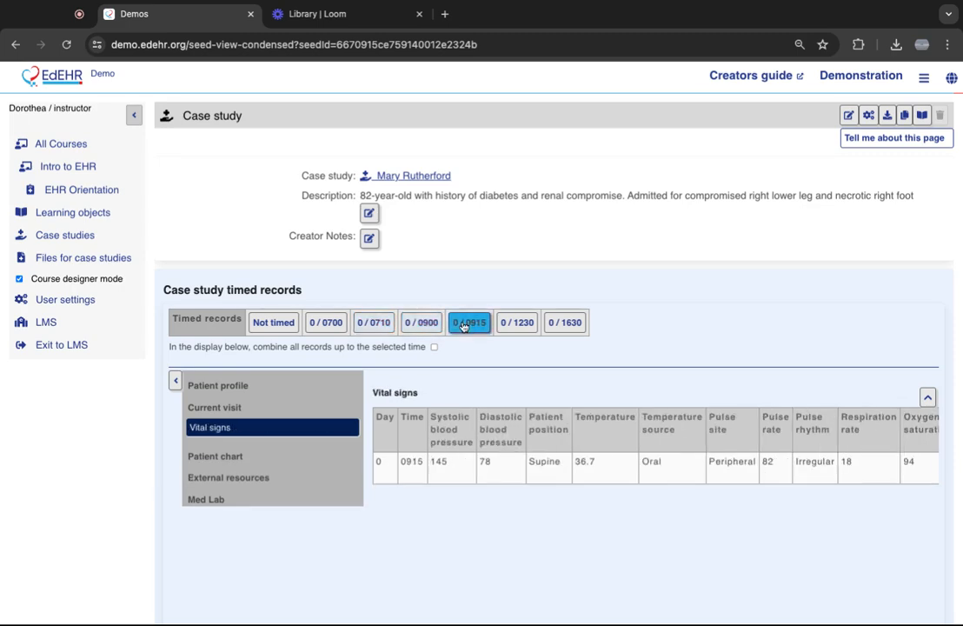
{"action": "left_click", "coordinate": [520, 324]}
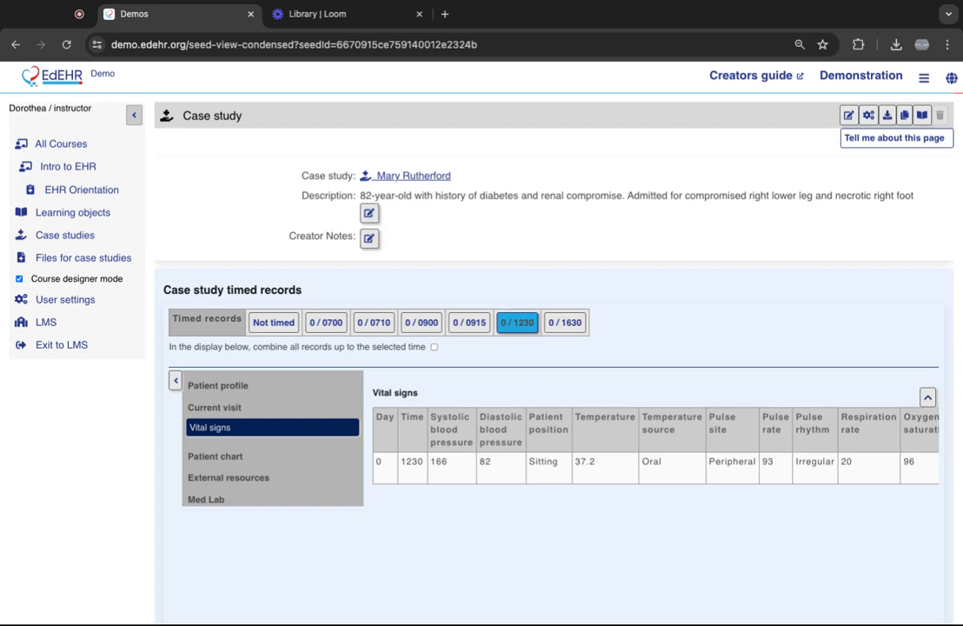
{"action": "left_click", "coordinate": [562, 323]}
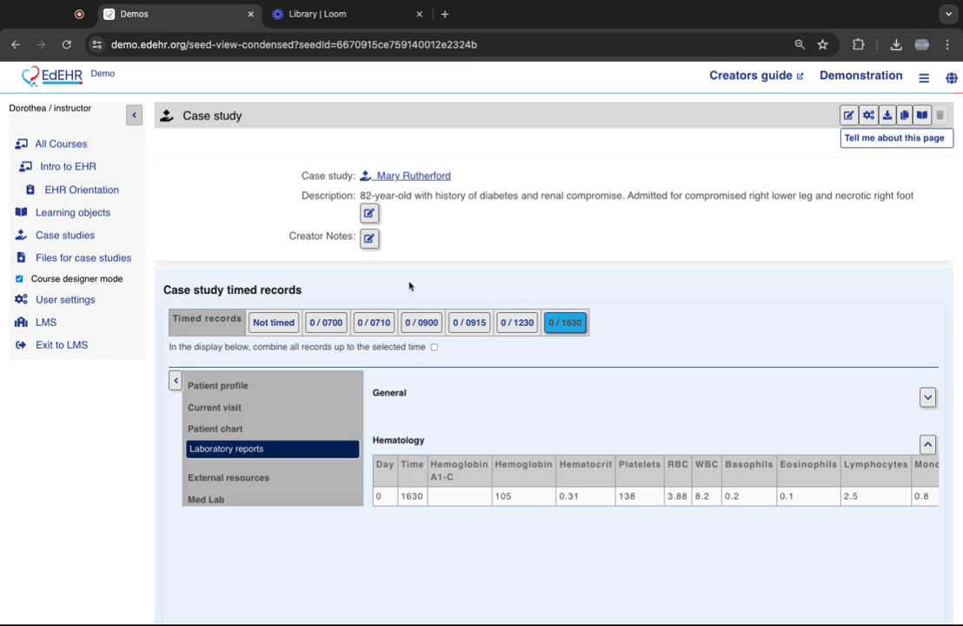
- Combine all records up to the selected time and view the untimed and 0700 record sets
{"action": "left_click", "coordinate": [435, 348]}
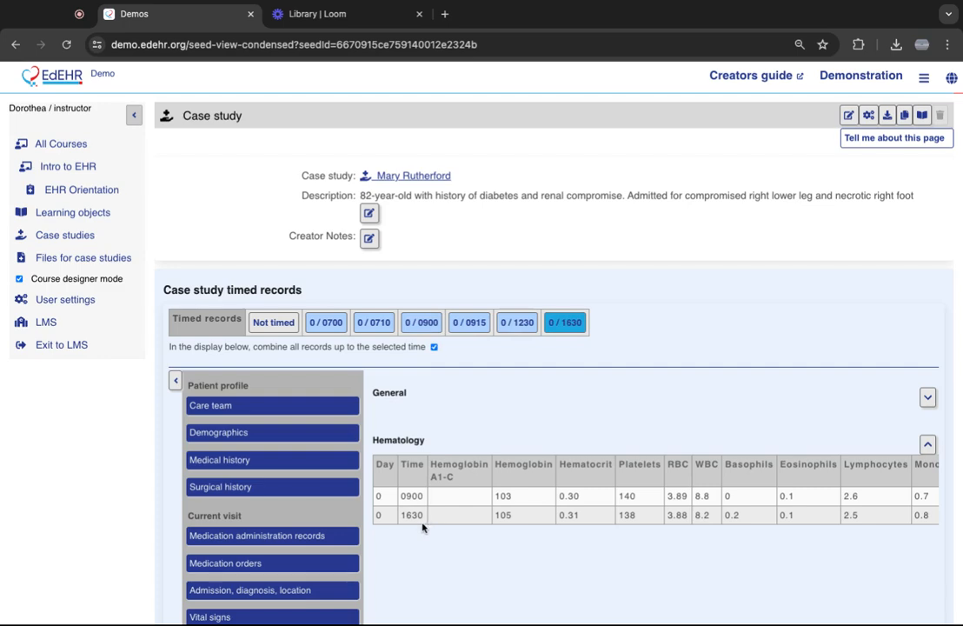
{"action": "left_click", "coordinate": [273, 330]}
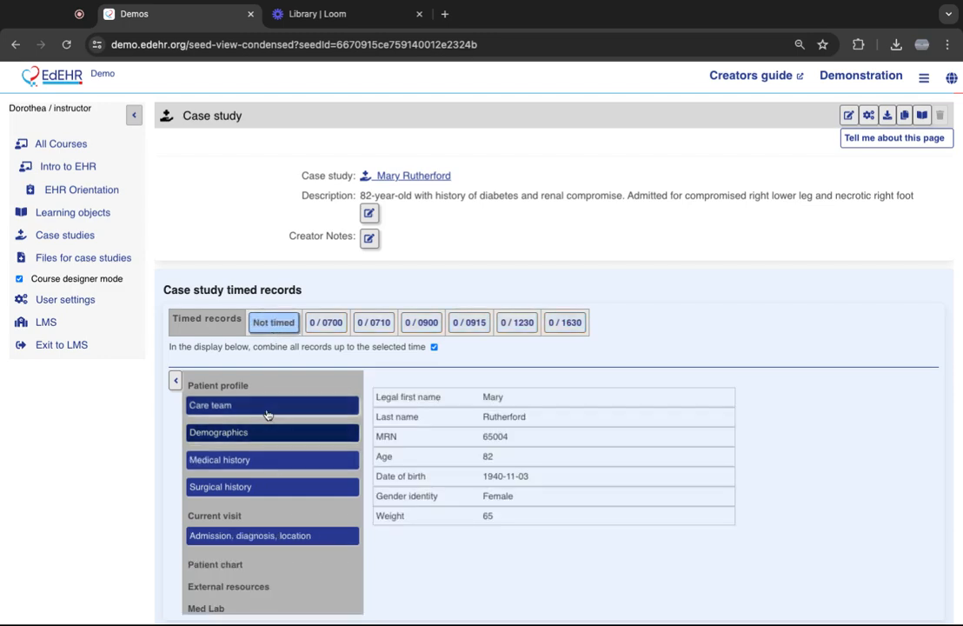
{"action": "left_click", "coordinate": [321, 325]}
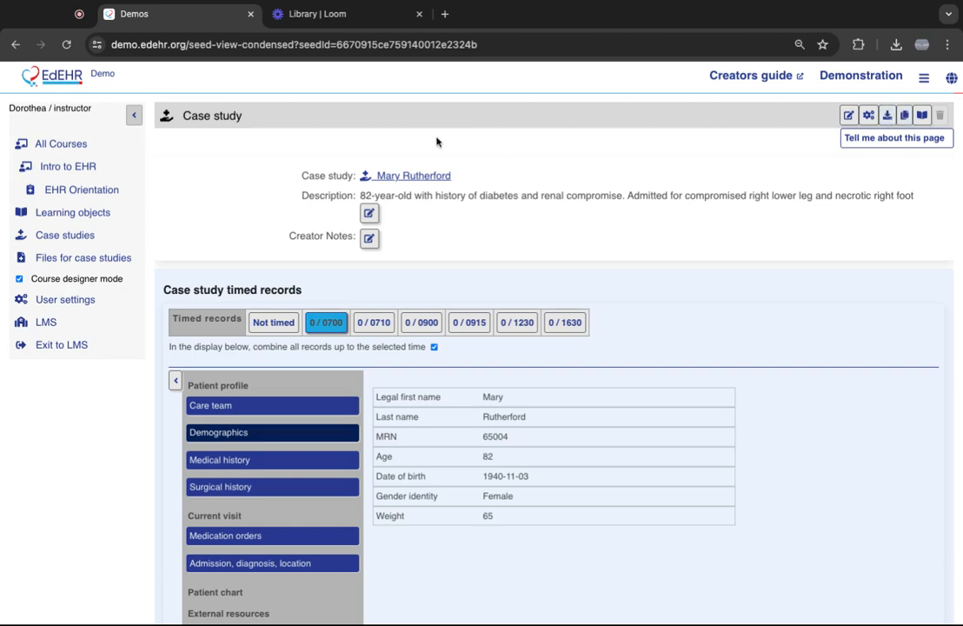
- Open the case study tagged SimTiming from the case studies list and read its creator notes
{"action": "left_click", "coordinate": [67, 244]}
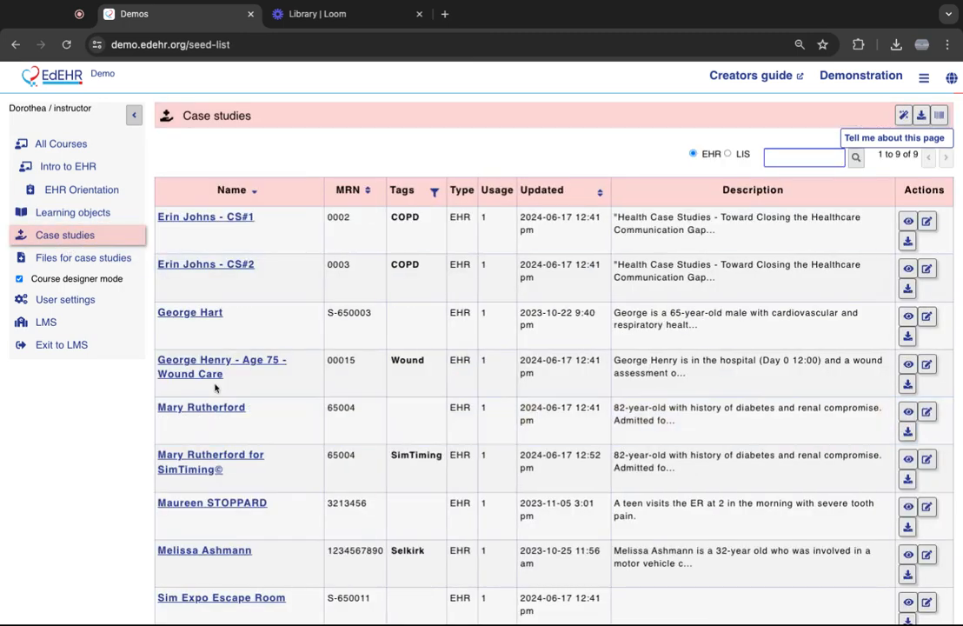
{"action": "left_click", "coordinate": [193, 462]}
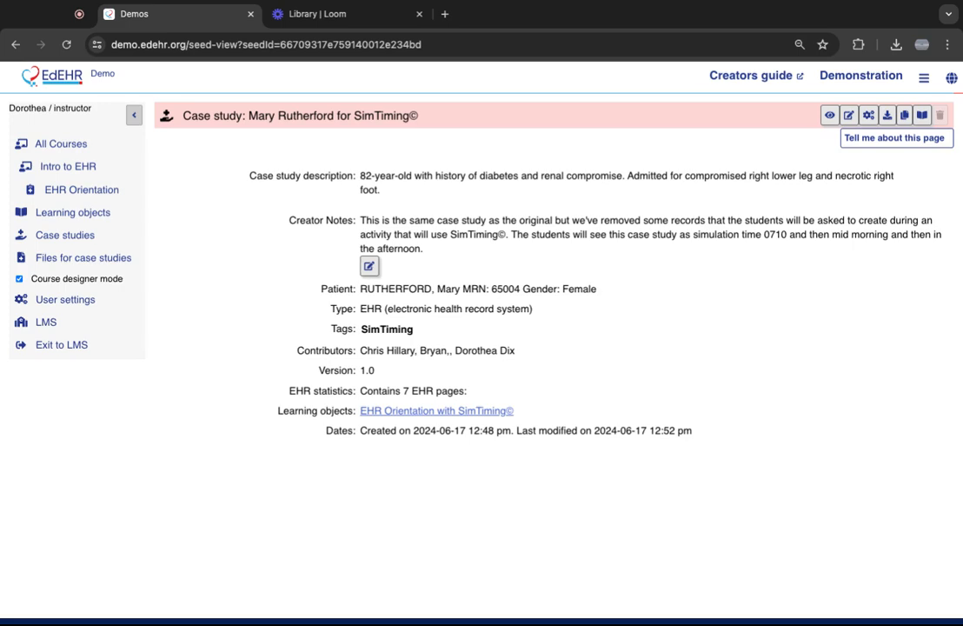
{"action": "triple_click", "coordinate": [360, 221]}
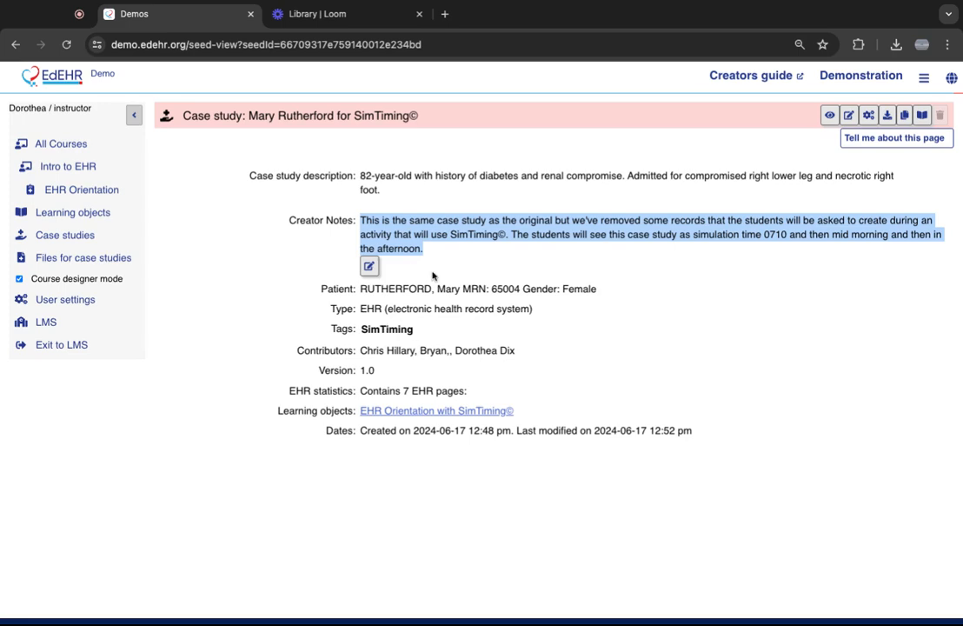
- Open the SimTiming case study's timed-records view, dismiss the error message and view the untimed records
{"action": "left_click", "coordinate": [827, 116]}
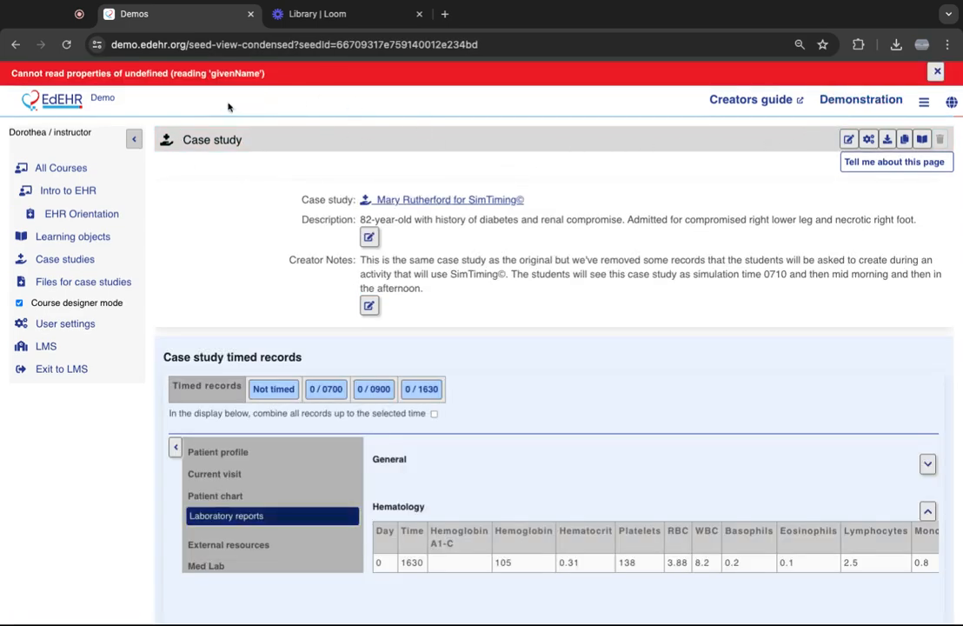
{"action": "left_click", "coordinate": [936, 73]}
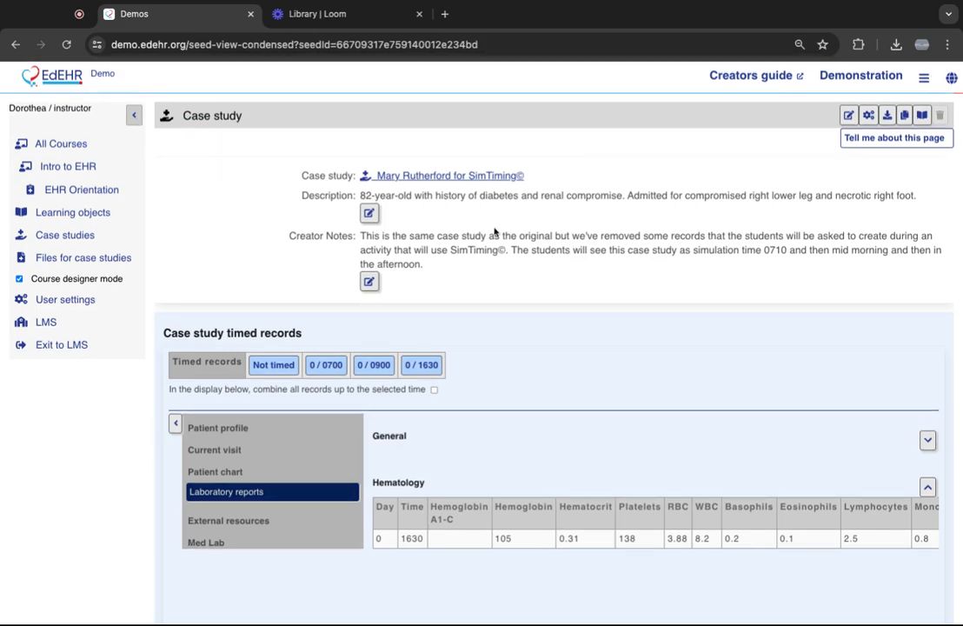
{"action": "left_click", "coordinate": [287, 369]}
- Open the SimTiming case study's EHR chart for editing and view the Vital signs page under Current visit
{"action": "left_click", "coordinate": [849, 116]}
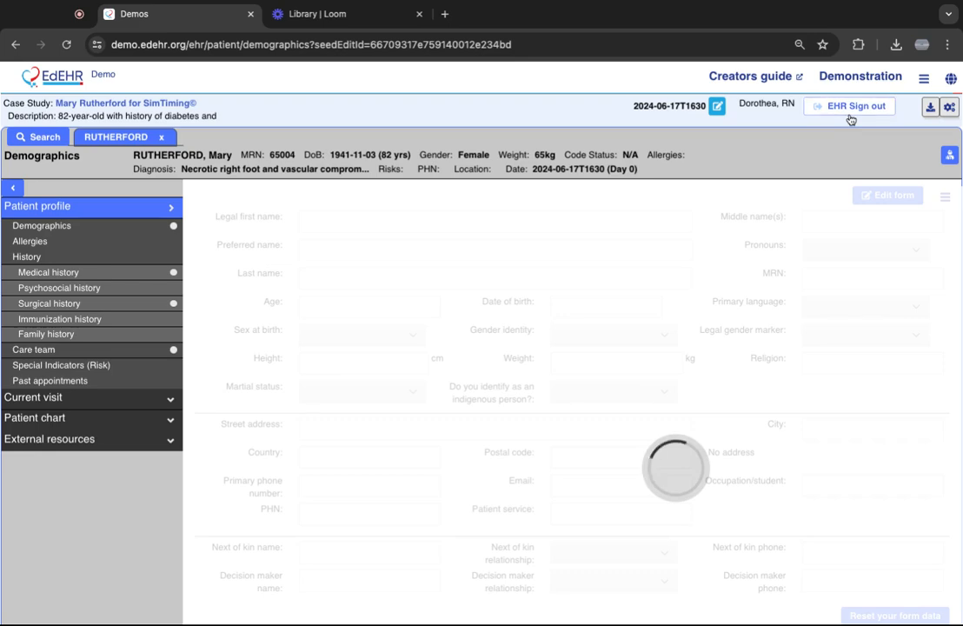
{"action": "left_click", "coordinate": [58, 400]}
{"action": "left_click", "coordinate": [74, 265]}
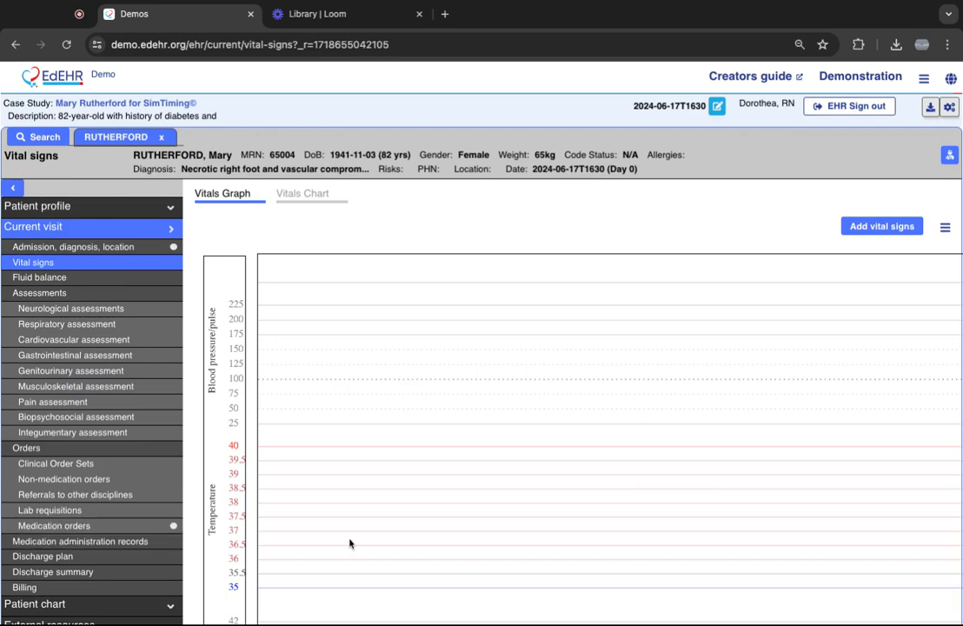
- Return to the case studies list, and open the learning object EHR Orientation with SimTiming
{"action": "left_click", "coordinate": [924, 78]}
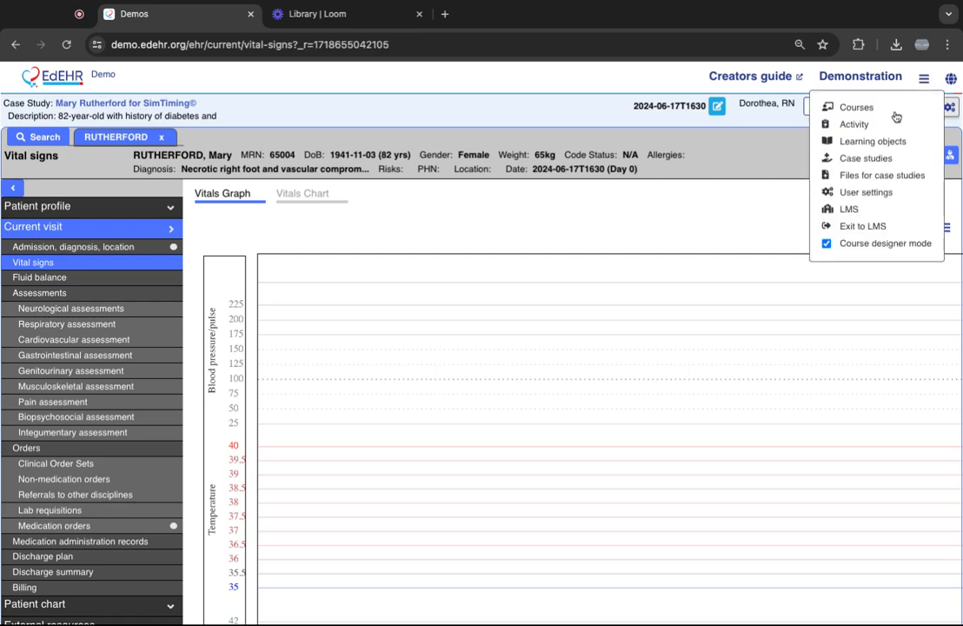
{"action": "left_click", "coordinate": [860, 161]}
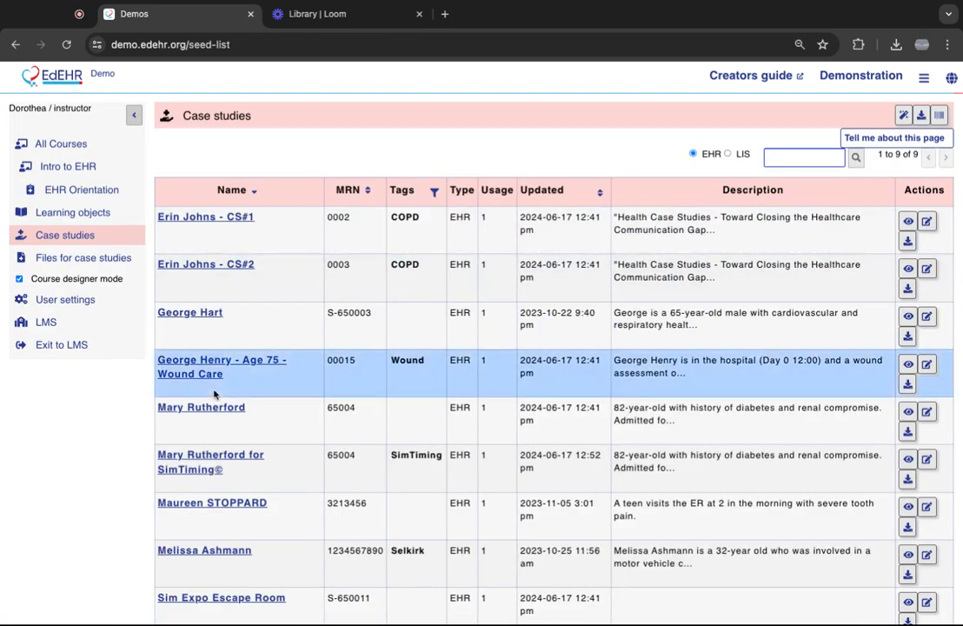
{"action": "left_click", "coordinate": [206, 461]}
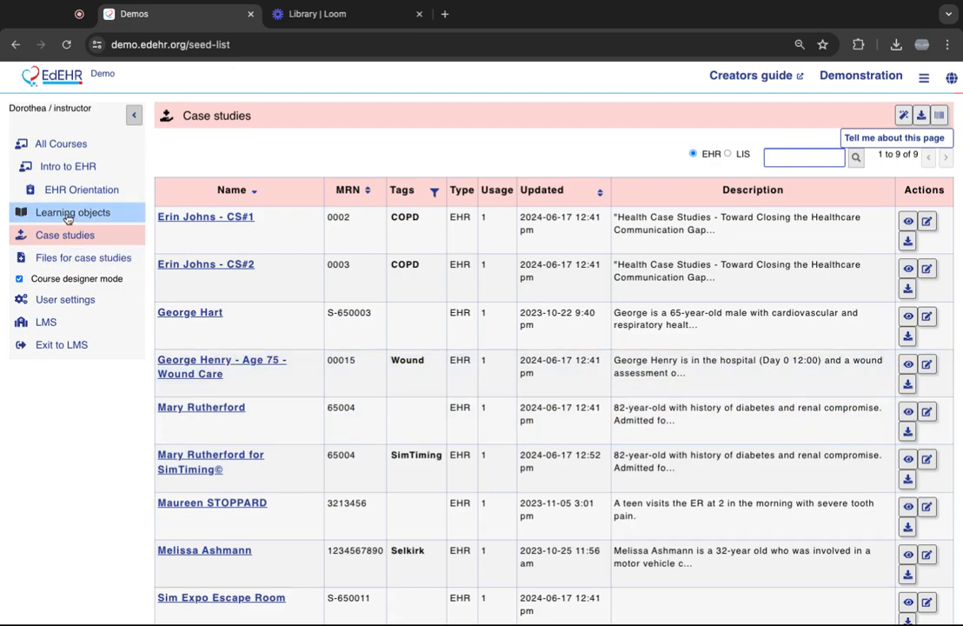
{"action": "left_click", "coordinate": [67, 218]}
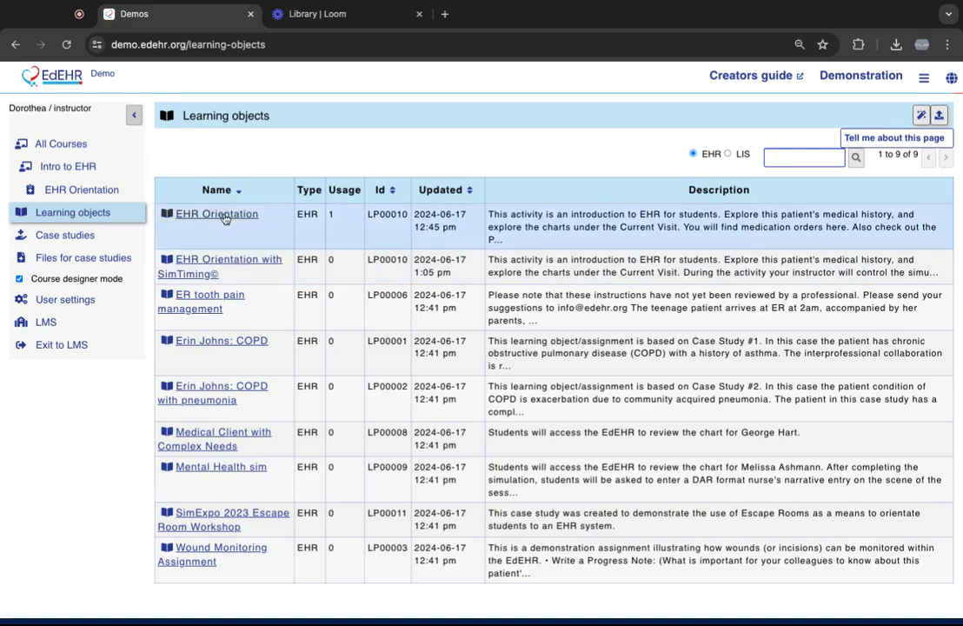
{"action": "left_click", "coordinate": [223, 270]}
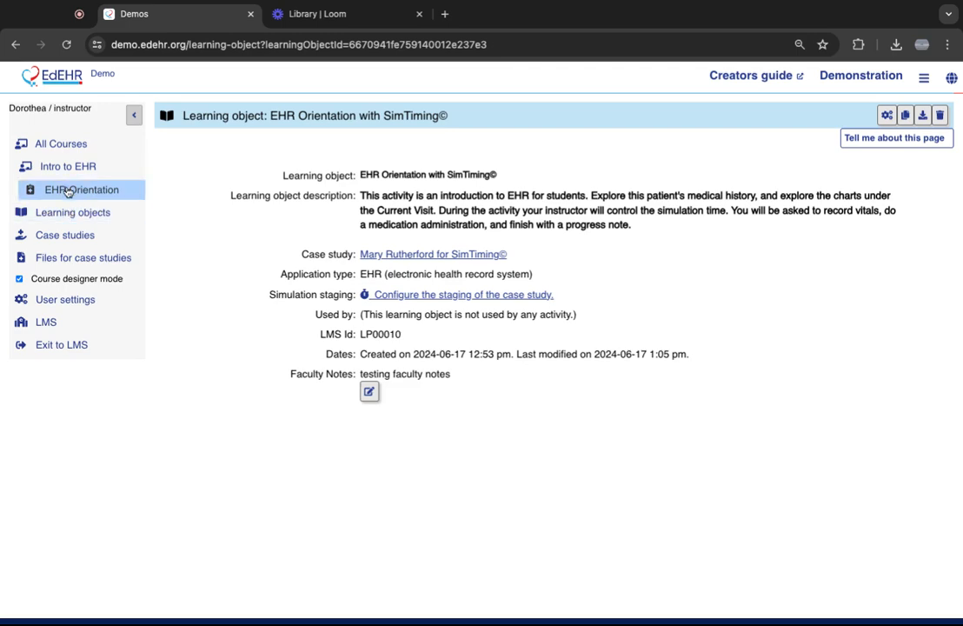
- Change the EHR Orientation activity's content to the learning object EHR Orientation with SimTiming and save
{"action": "left_click", "coordinate": [88, 194]}
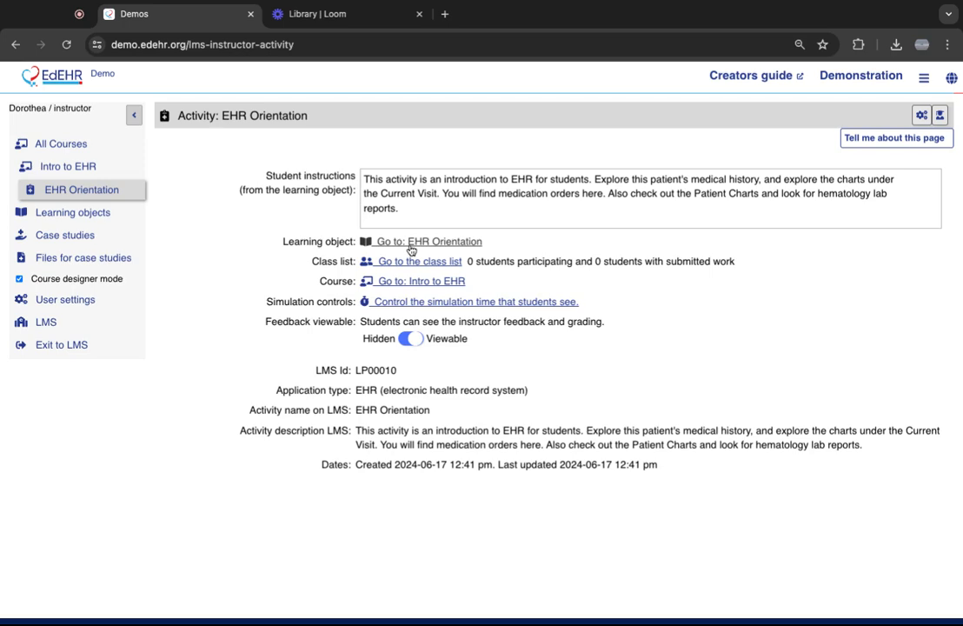
{"action": "left_click", "coordinate": [920, 118]}
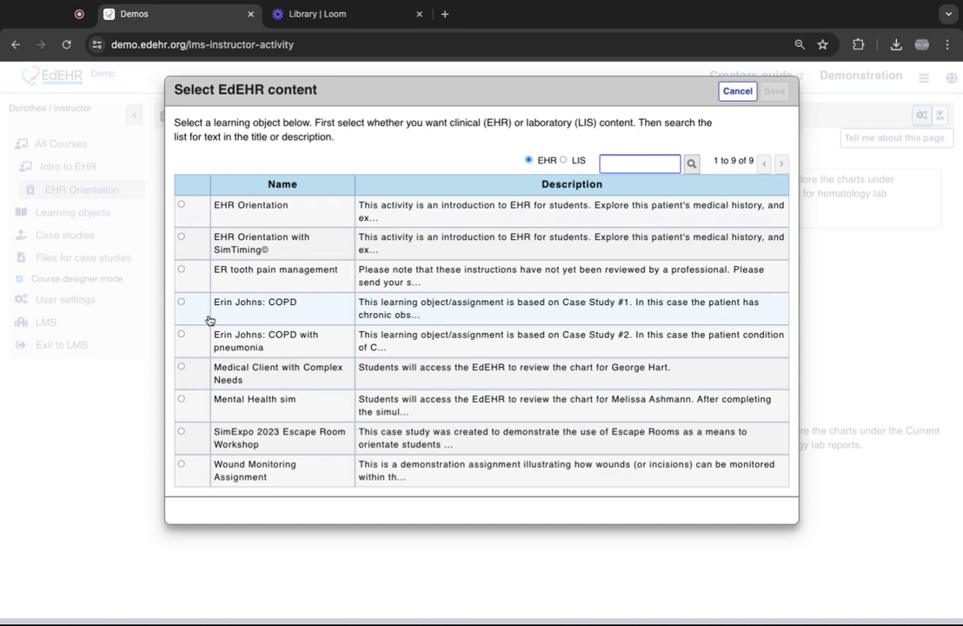
{"action": "left_click", "coordinate": [193, 245]}
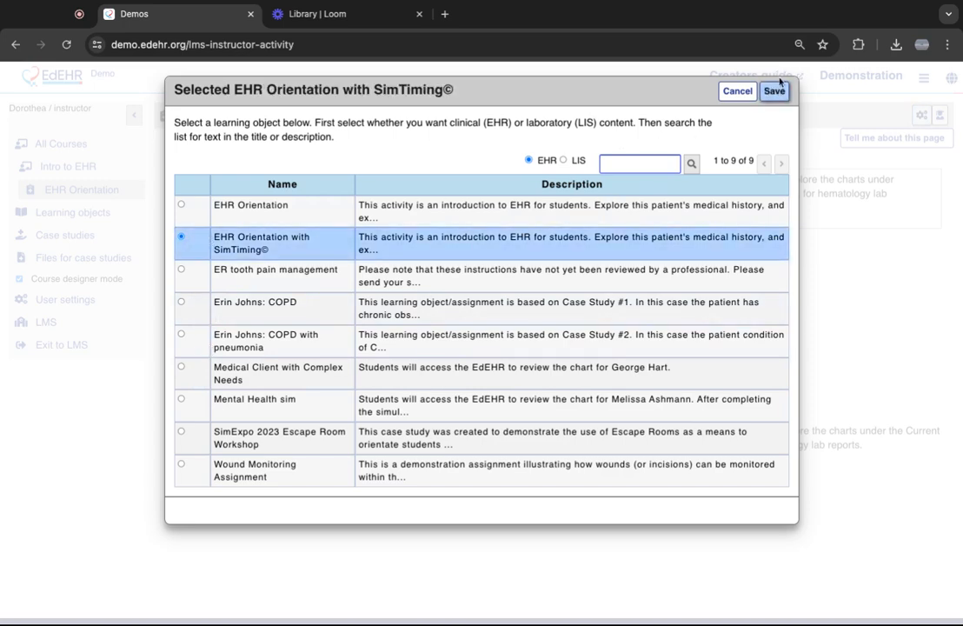
{"action": "left_click", "coordinate": [773, 92]}
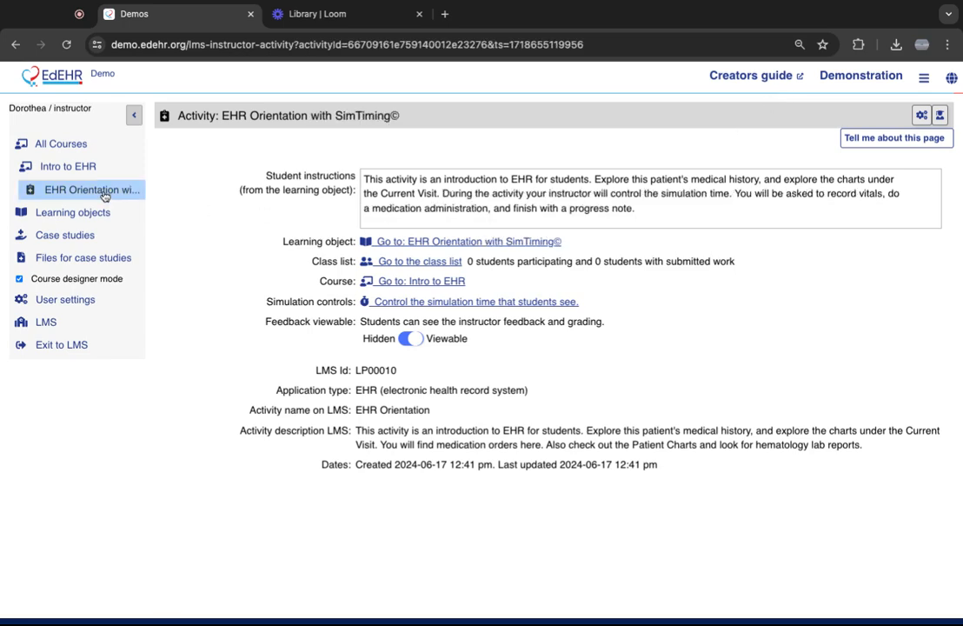
- Open the activity's linked learning object and go to the simulation staging configuration of its case study
{"action": "left_click", "coordinate": [477, 242]}
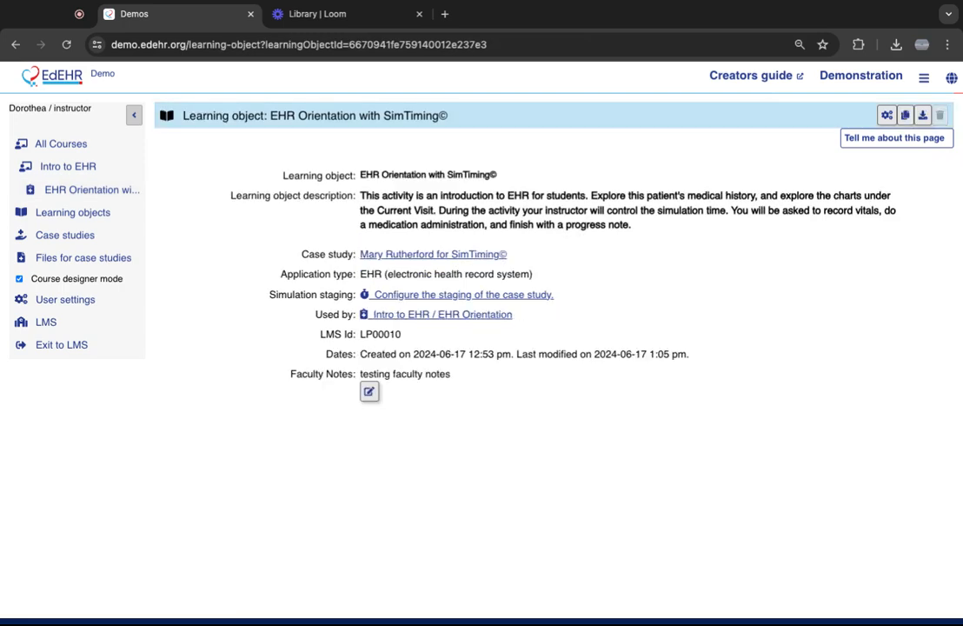
{"action": "scroll", "coordinate": [556, 347], "scroll_direction": "down", "scroll_amount": 1}
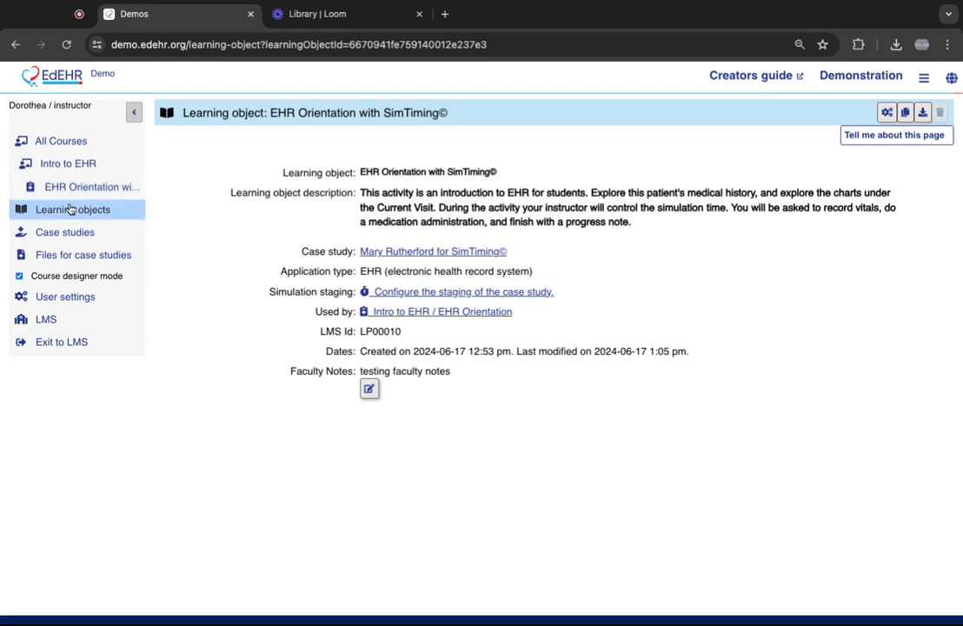
{"action": "left_click", "coordinate": [386, 295]}
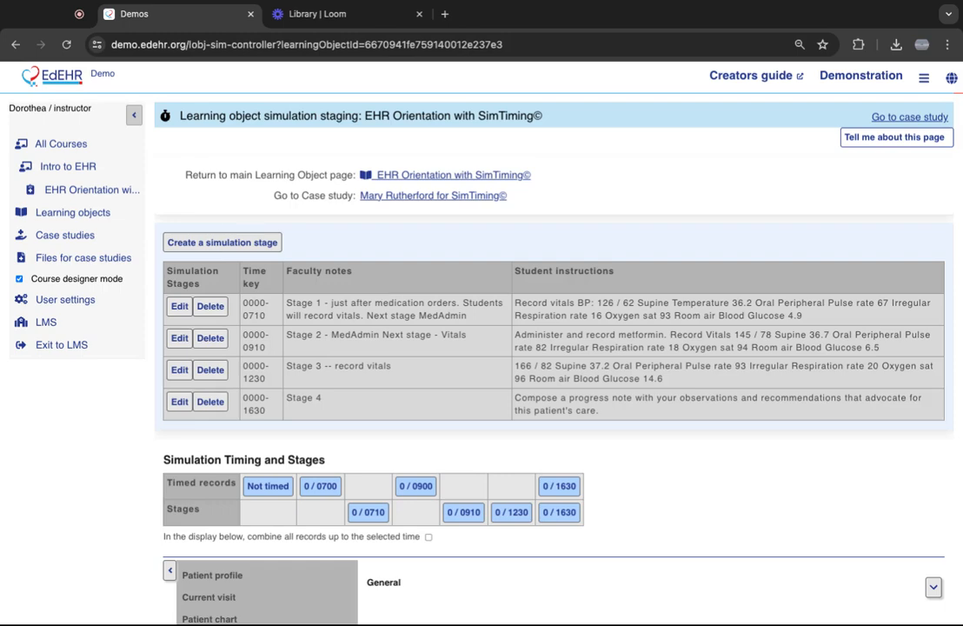
- Compare the 0900 and 1630 timed records with the simulation stages, switching the combined display of records on and off again
{"action": "scroll", "coordinate": [606, 341], "scroll_direction": "down", "scroll_amount": 2}
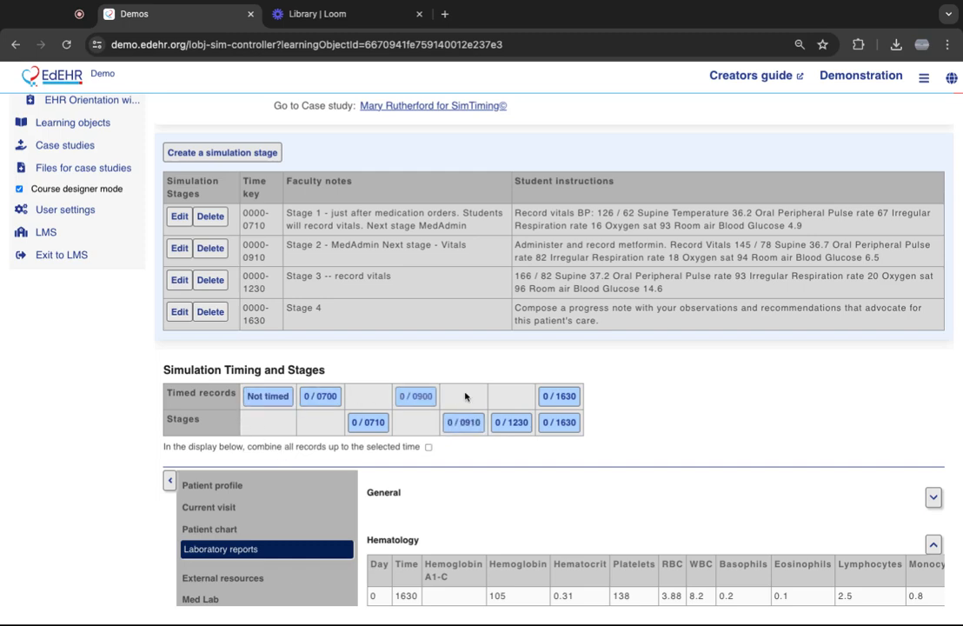
{"action": "left_click", "coordinate": [424, 399]}
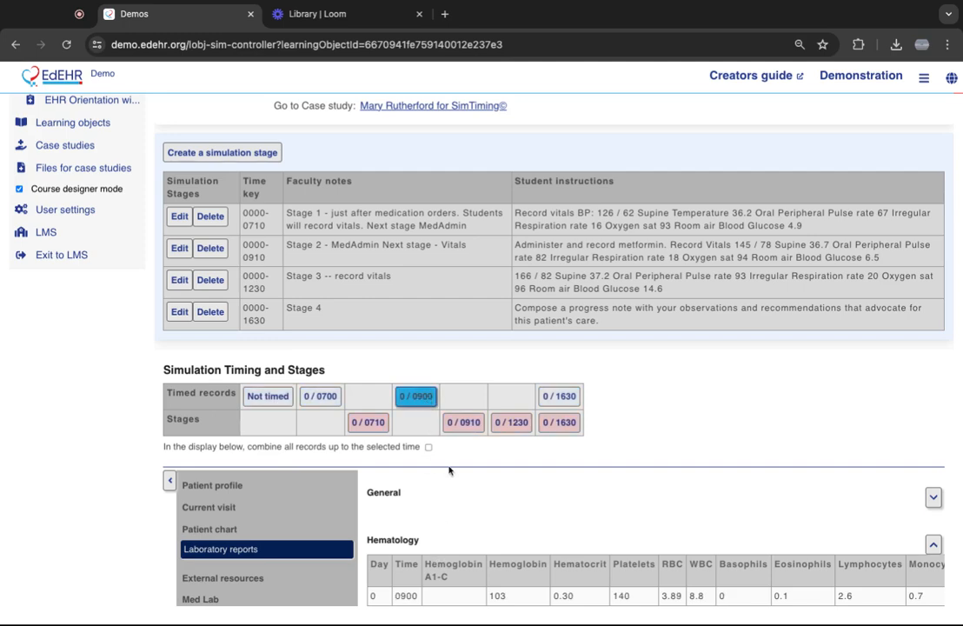
{"action": "scroll", "coordinate": [496, 421], "scroll_direction": "down", "scroll_amount": 1}
{"action": "left_click", "coordinate": [557, 338]}
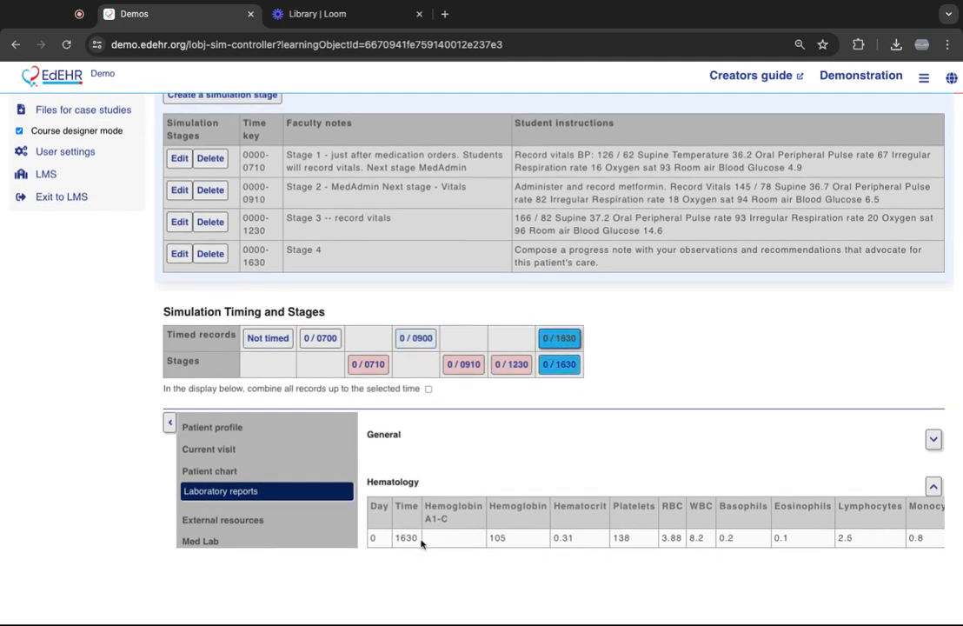
{"action": "left_click", "coordinate": [427, 388]}
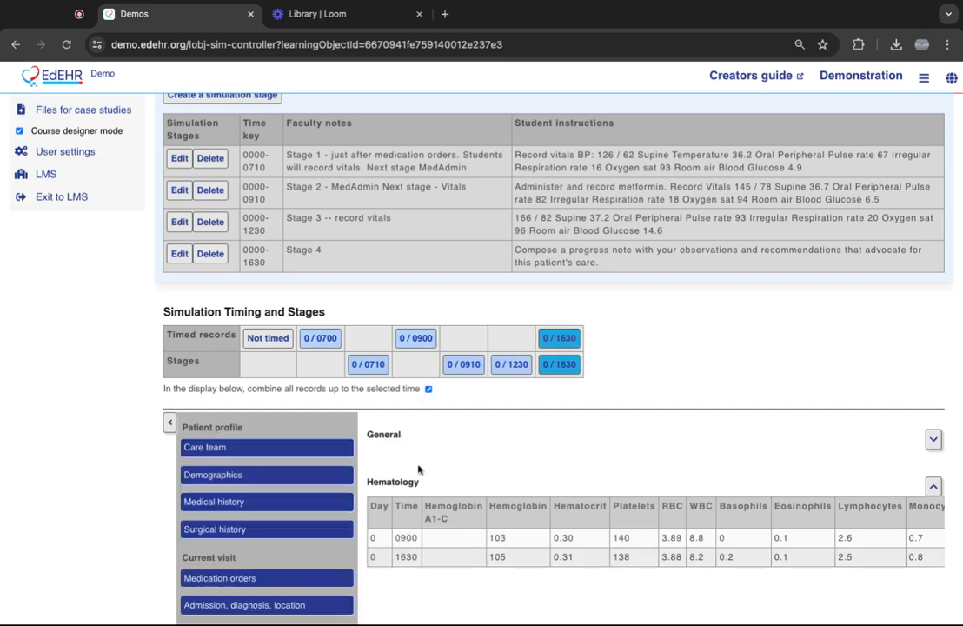
{"action": "left_click", "coordinate": [427, 388]}
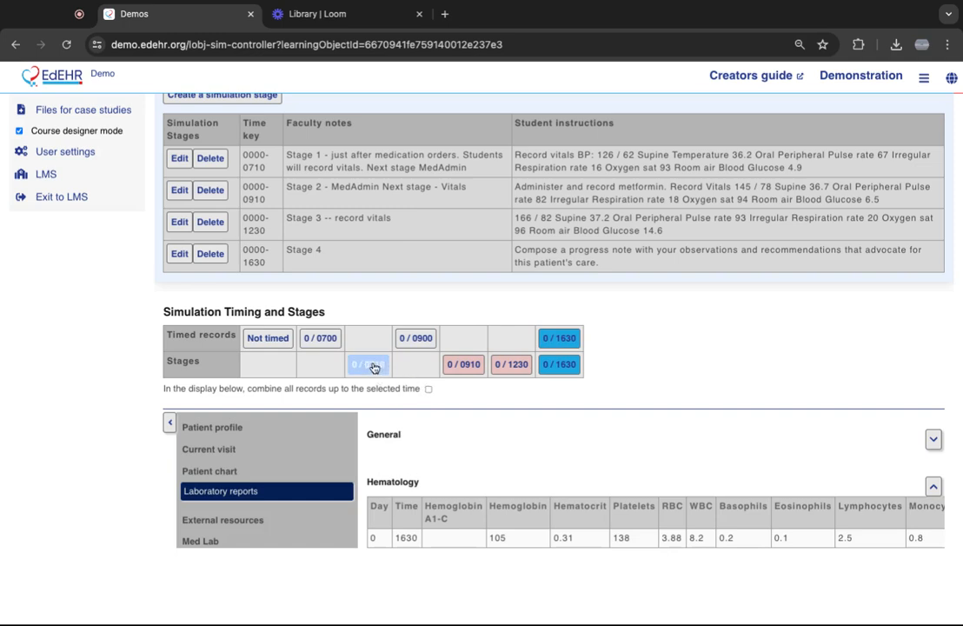
{"action": "scroll", "coordinate": [373, 368], "scroll_direction": "up", "scroll_amount": 1}
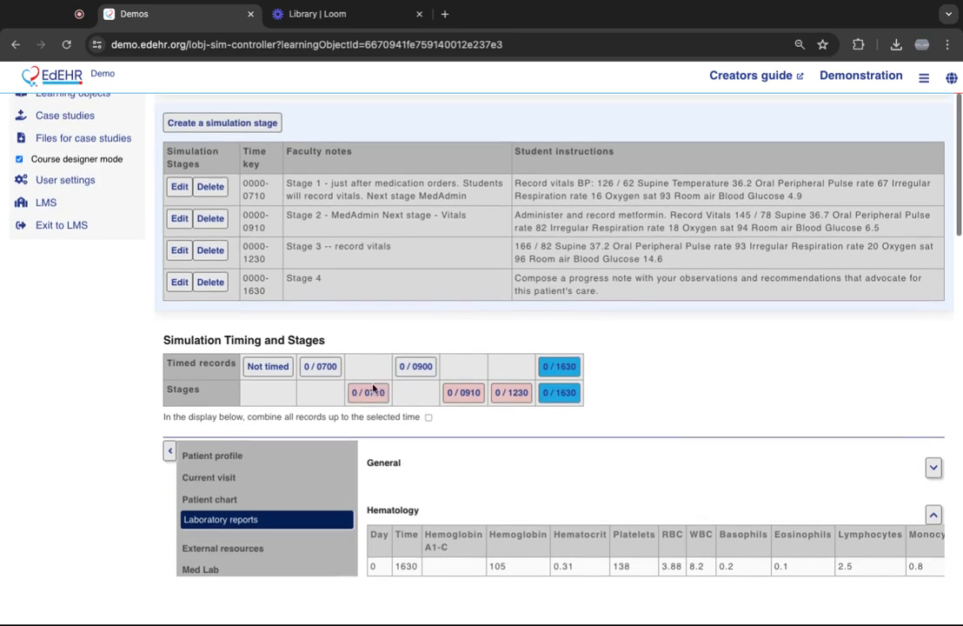
- Select the 0710 simulation stage and highlight the full student instructions of Stage 1
{"action": "left_click", "coordinate": [370, 394]}
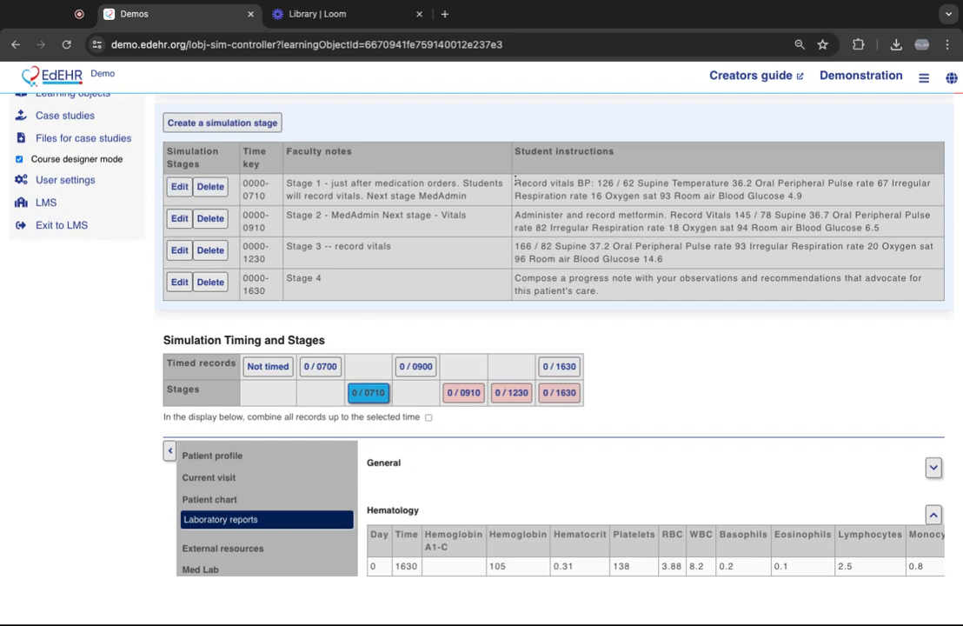
{"action": "left_click_drag", "start_coordinate": [603, 196], "coordinate": [516, 182]}
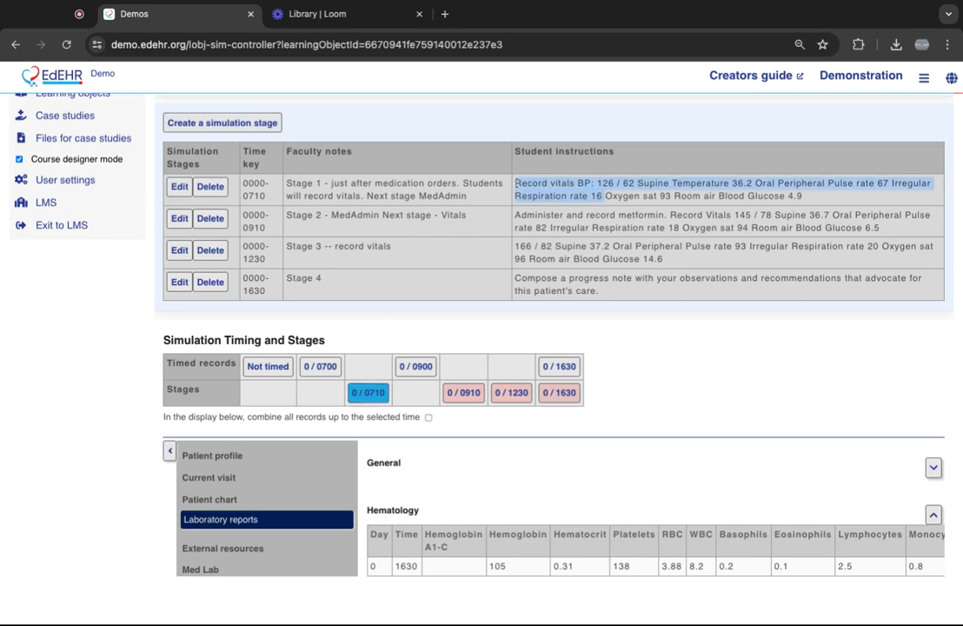
{"action": "triple_click", "coordinate": [516, 182]}
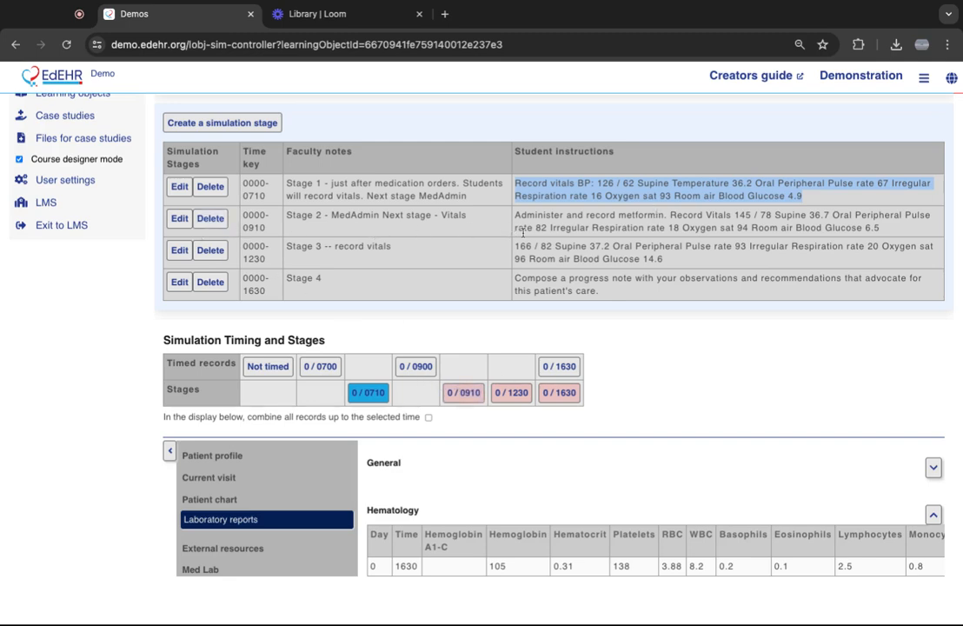
- Compare the 0910 simulation stage with the 0900 timed record in the laboratory reports
{"action": "left_click", "coordinate": [467, 394]}
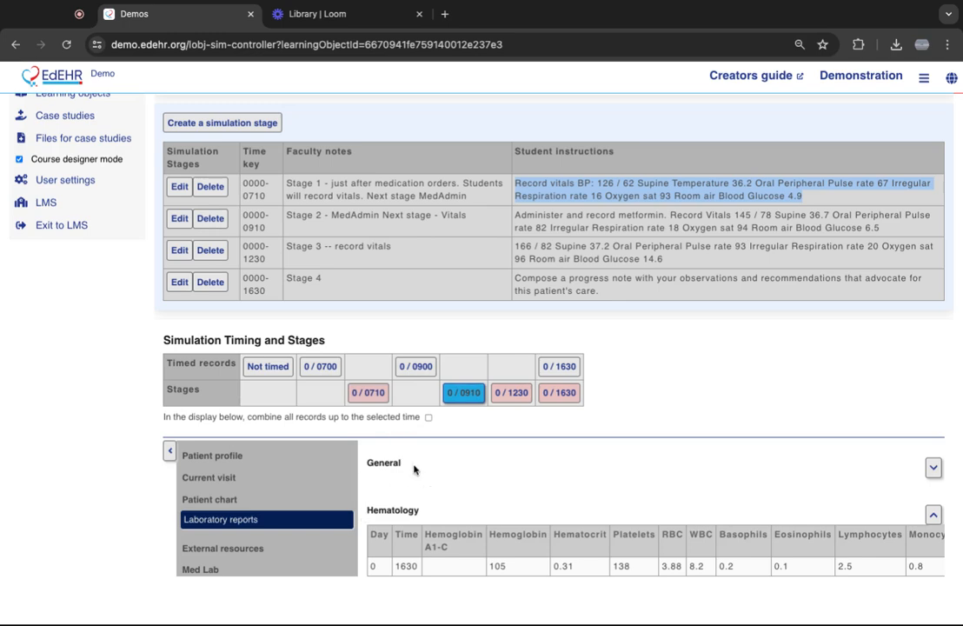
{"action": "left_click", "coordinate": [416, 368]}
{"action": "left_click", "coordinate": [459, 394]}
{"action": "left_click", "coordinate": [416, 367]}
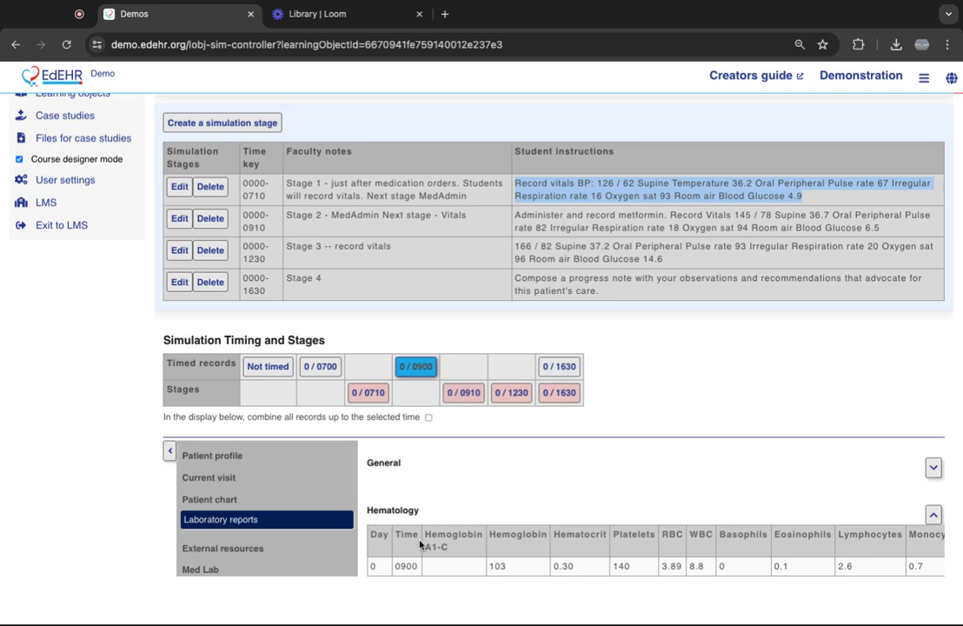
- Highlight the full student instructions of Stage 2 in the simulation stages table
{"action": "left_click", "coordinate": [474, 183]}
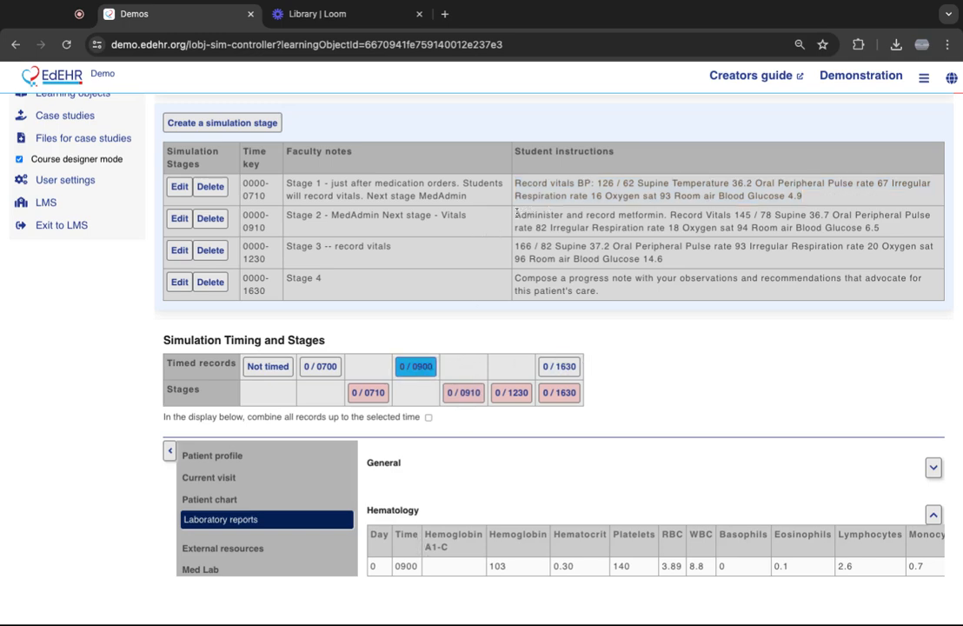
{"action": "triple_click", "coordinate": [517, 213]}
{"action": "left_click_drag", "start_coordinate": [515, 214], "coordinate": [880, 228]}
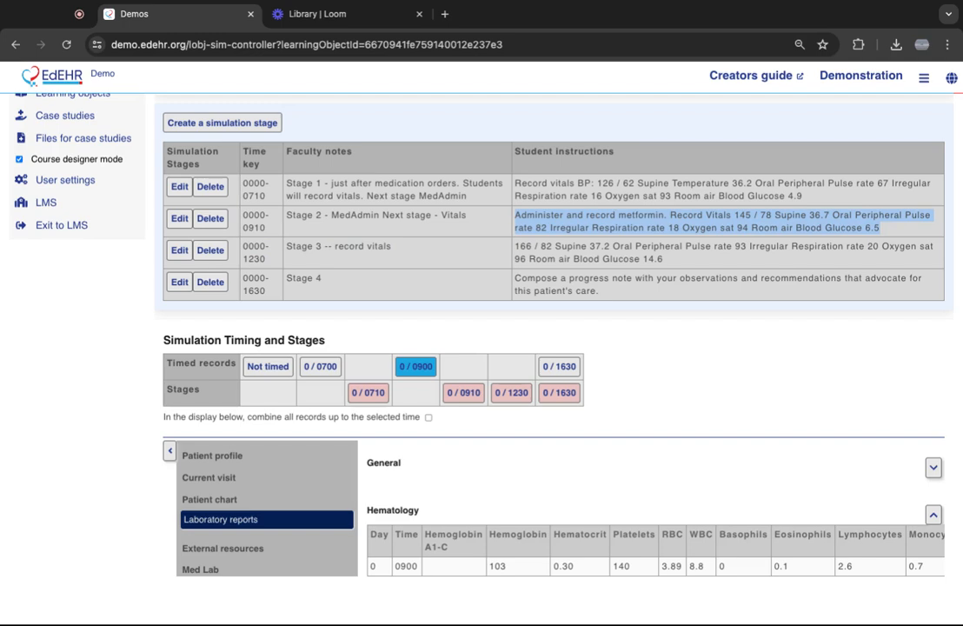
- Open Stage 2 for editing, review its instructions for the student, and close it without saving
{"action": "left_click", "coordinate": [178, 219]}
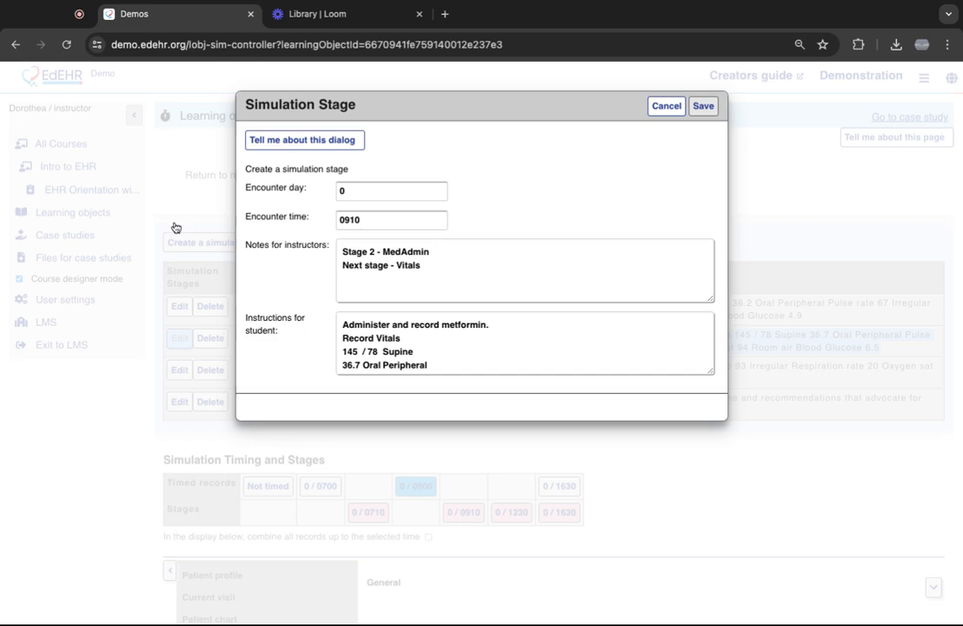
{"action": "scroll", "coordinate": [441, 348], "scroll_direction": "down", "scroll_amount": 1}
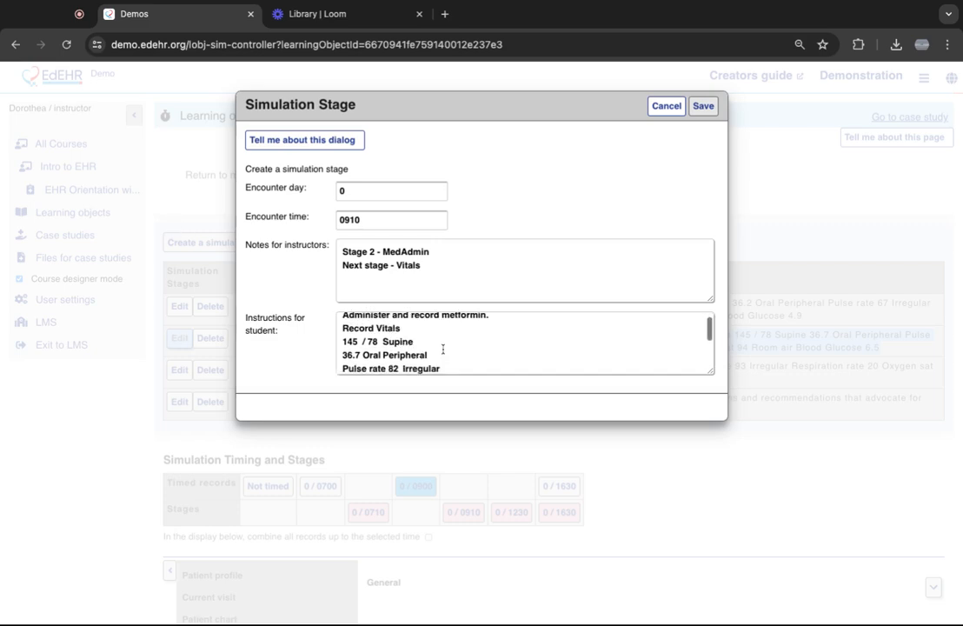
{"action": "scroll", "coordinate": [442, 349], "scroll_direction": "up", "scroll_amount": 1}
{"action": "left_click", "coordinate": [503, 323]}
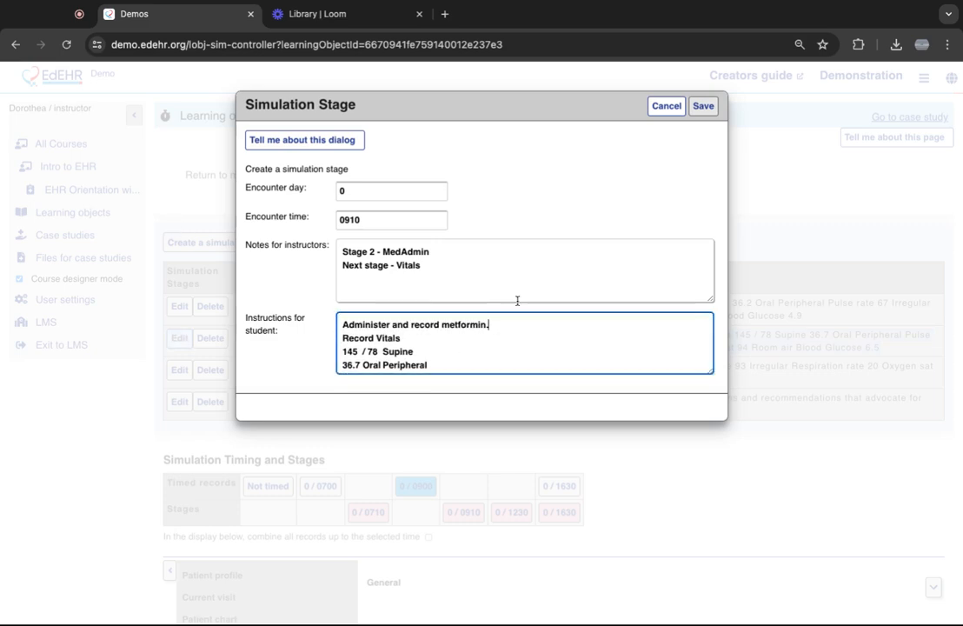
{"action": "left_click", "coordinate": [669, 107]}
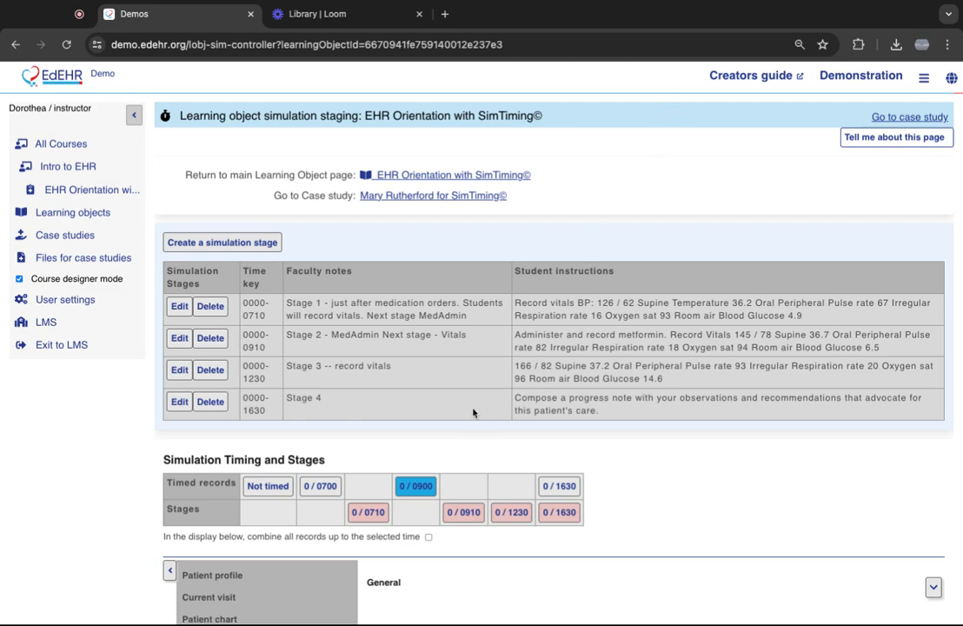
- Go back to the EHR Orientation with SimTiming activity, view it as a student, and sign in to the simulated EHR
{"action": "scroll", "coordinate": [480, 399], "scroll_direction": "down", "scroll_amount": 3}
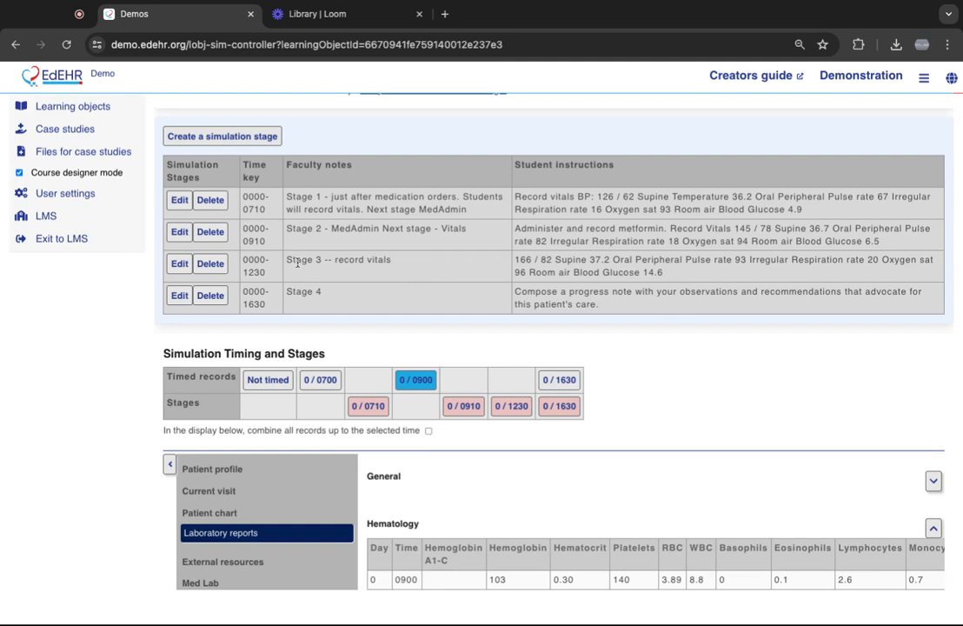
{"action": "scroll", "coordinate": [290, 205], "scroll_direction": "up", "scroll_amount": 2}
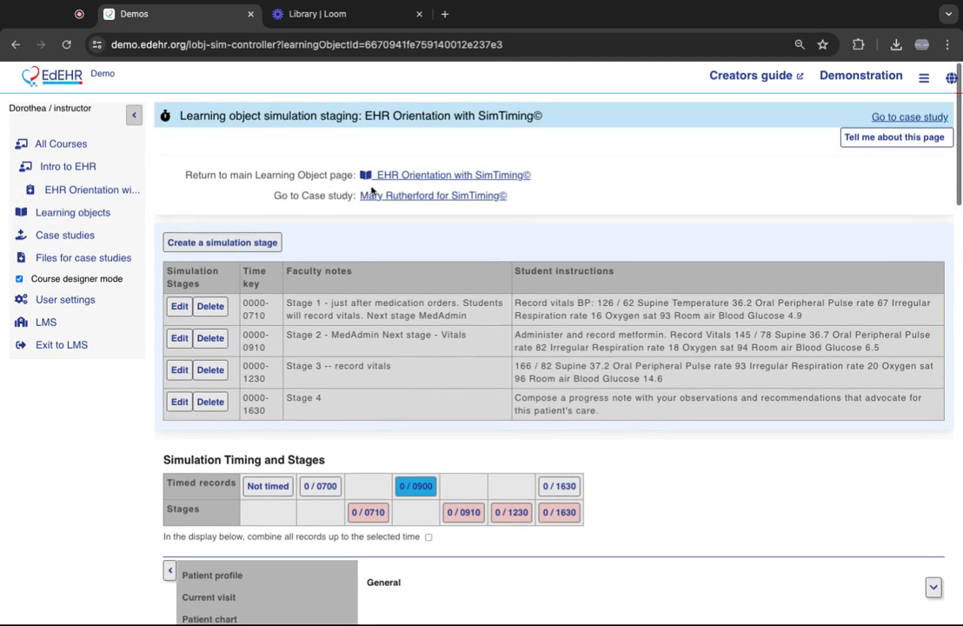
{"action": "left_click", "coordinate": [73, 190]}
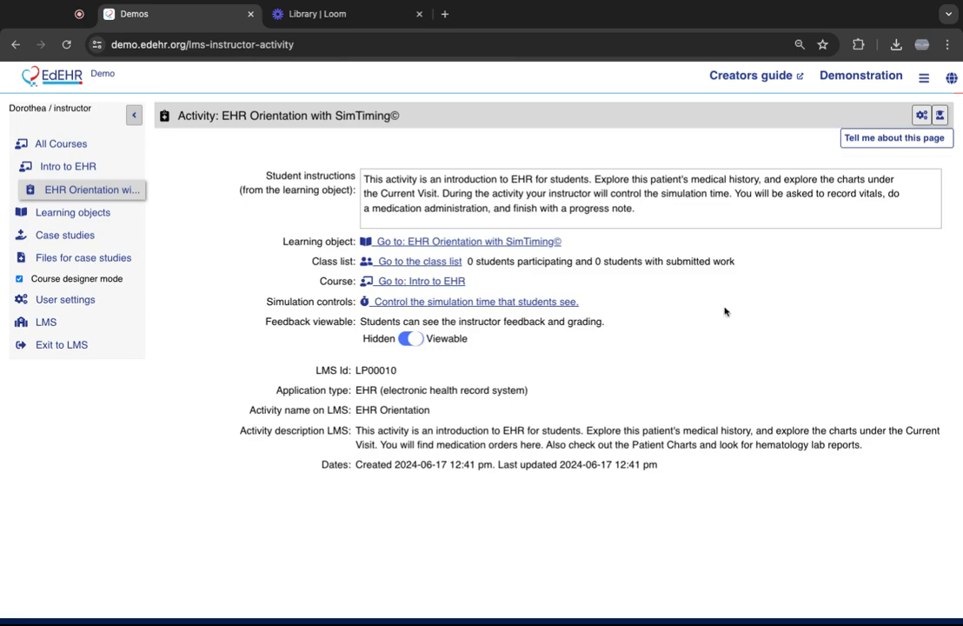
{"action": "left_click", "coordinate": [939, 118]}
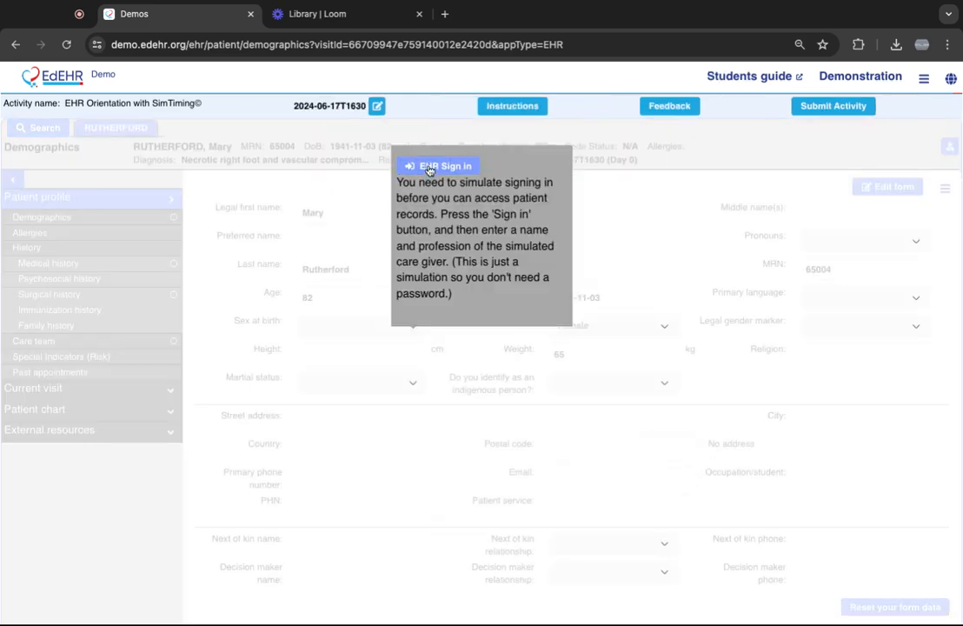
{"action": "left_click", "coordinate": [429, 168]}
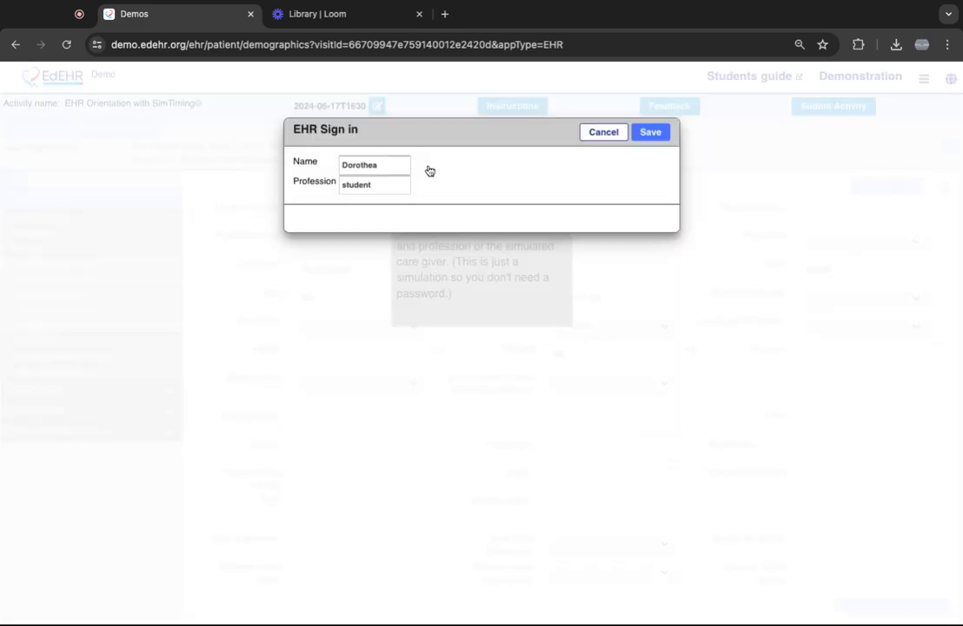
{"action": "left_click", "coordinate": [650, 132]}
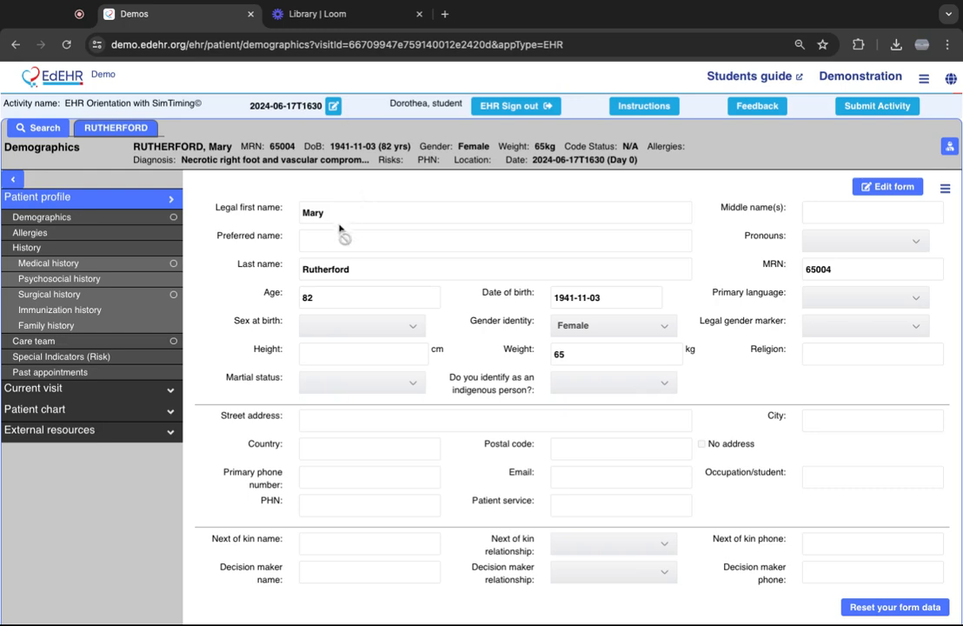
- Inspect the patient's vital signs and the hematology laboratory reports as the student sees them
{"action": "left_click", "coordinate": [35, 388]}
{"action": "left_click", "coordinate": [87, 257]}
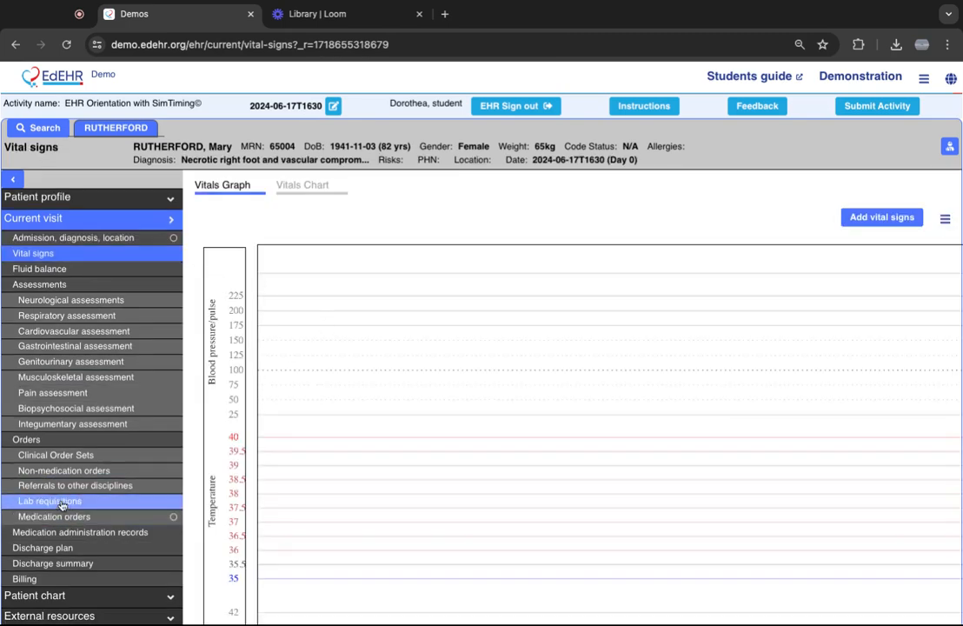
{"action": "scroll", "coordinate": [63, 528], "scroll_direction": "down", "scroll_amount": 1}
{"action": "scroll", "coordinate": [63, 528], "scroll_direction": "down", "scroll_amount": 3}
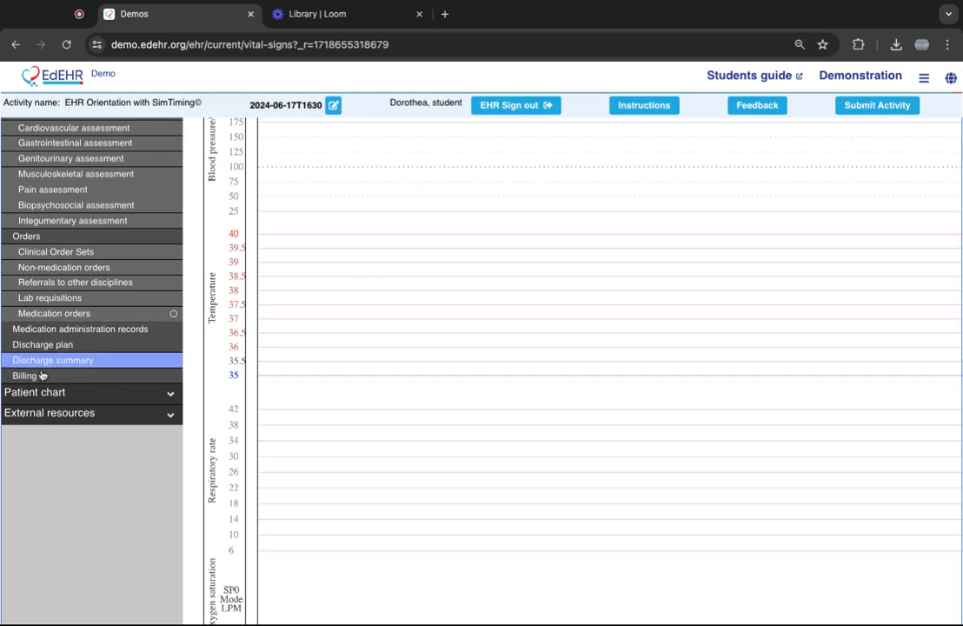
{"action": "left_click", "coordinate": [14, 394]}
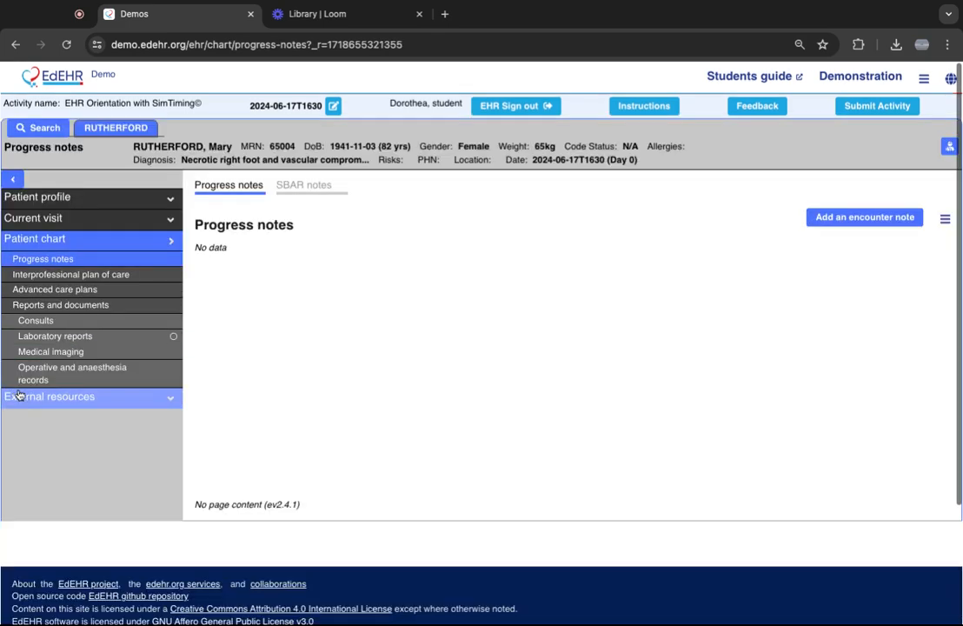
{"action": "left_click", "coordinate": [45, 338]}
{"action": "left_click", "coordinate": [283, 186]}
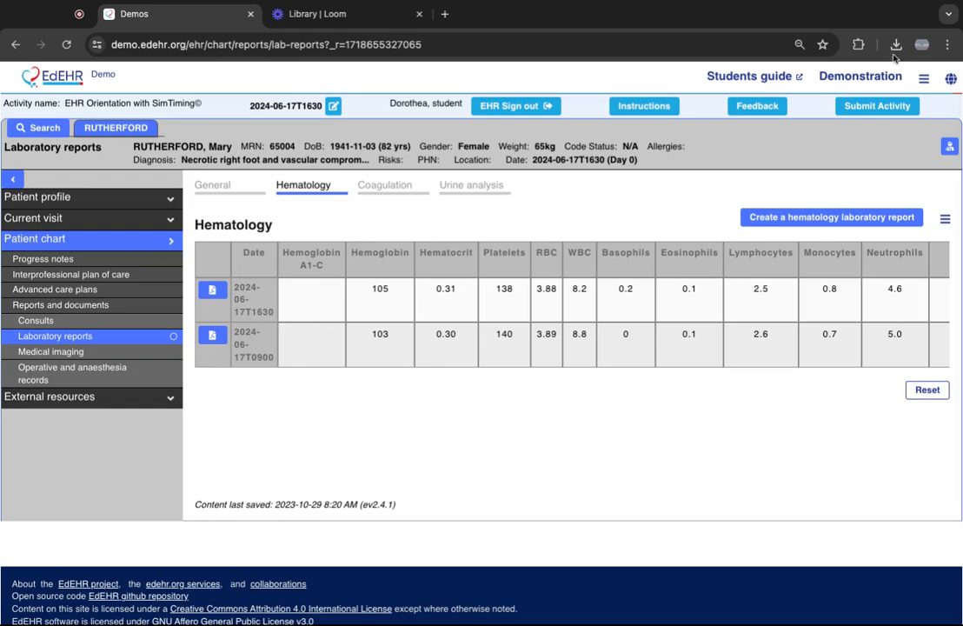
- Back in the normal instructor role, initialize the activity's simulation time control and start its 10-minute timer
{"action": "left_click", "coordinate": [926, 79]}
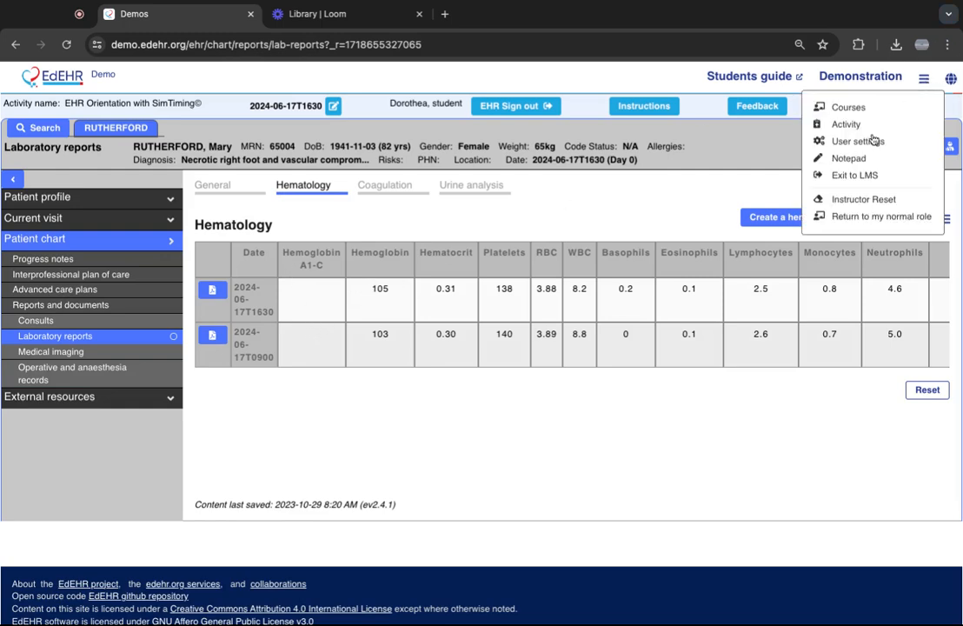
{"action": "left_click", "coordinate": [846, 224]}
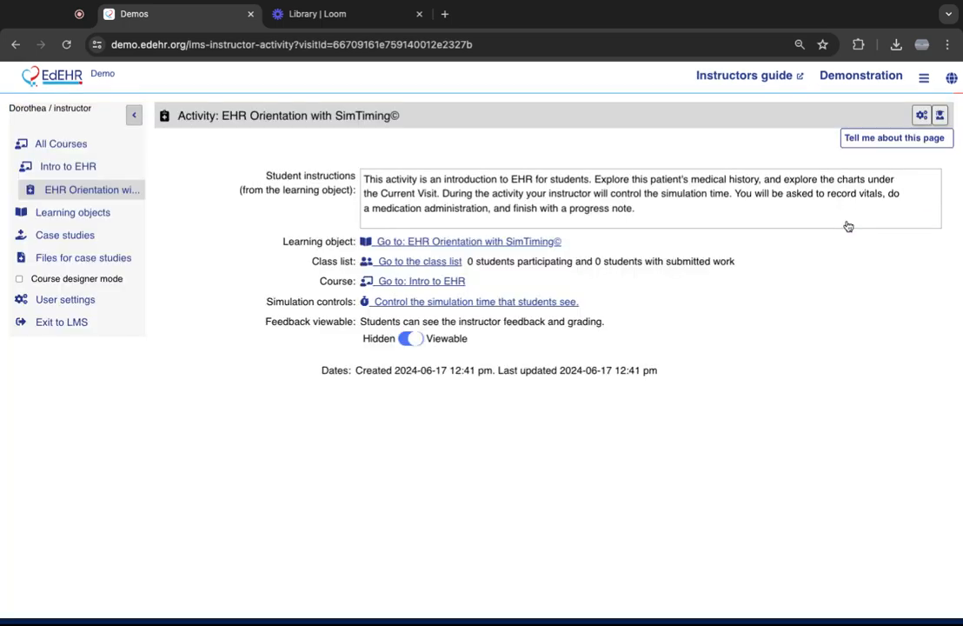
{"action": "left_click", "coordinate": [419, 302]}
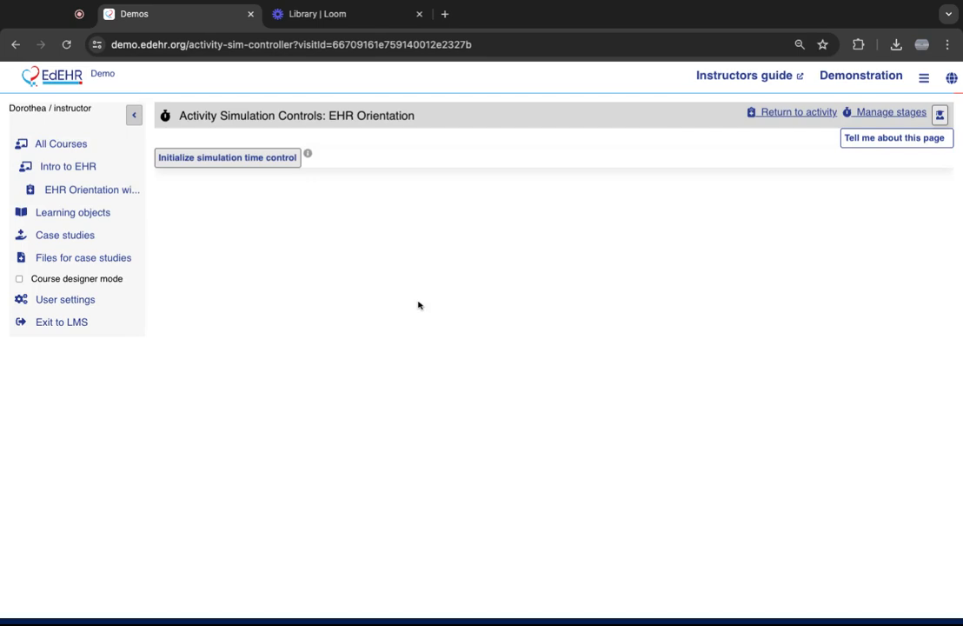
{"action": "left_click", "coordinate": [257, 165]}
{"action": "left_click", "coordinate": [256, 165]}
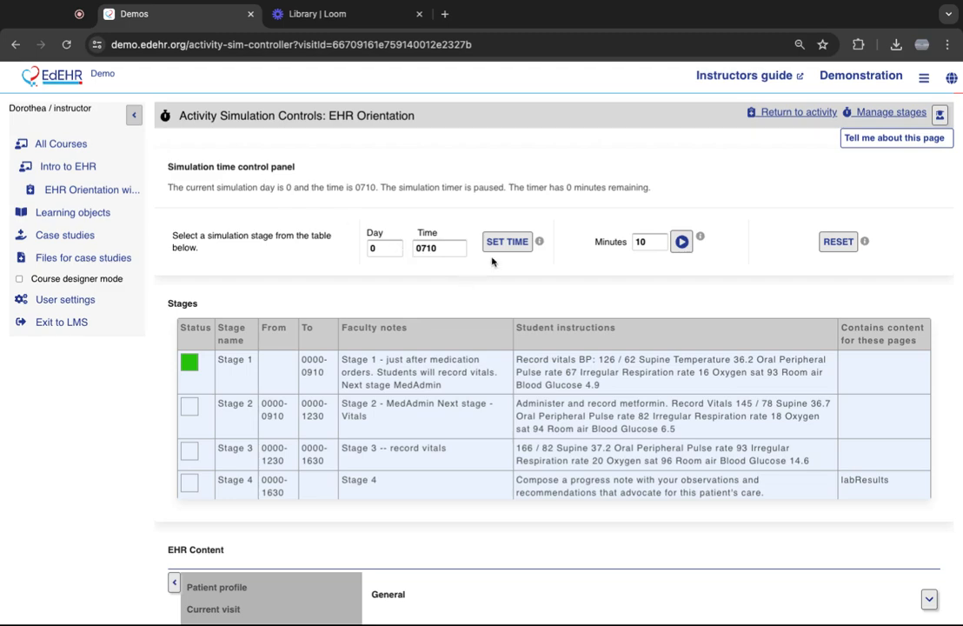
{"action": "double_click", "coordinate": [361, 188]}
{"action": "left_click", "coordinate": [680, 247]}
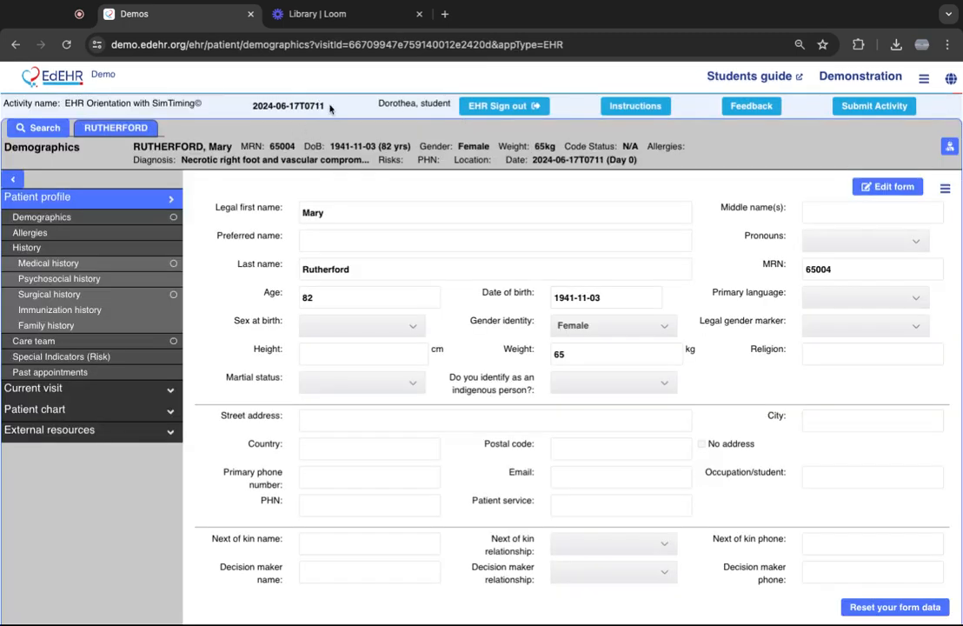
- In the student view, read the activity instructions and open the current visit's vital signs
{"action": "left_click", "coordinate": [622, 107]}
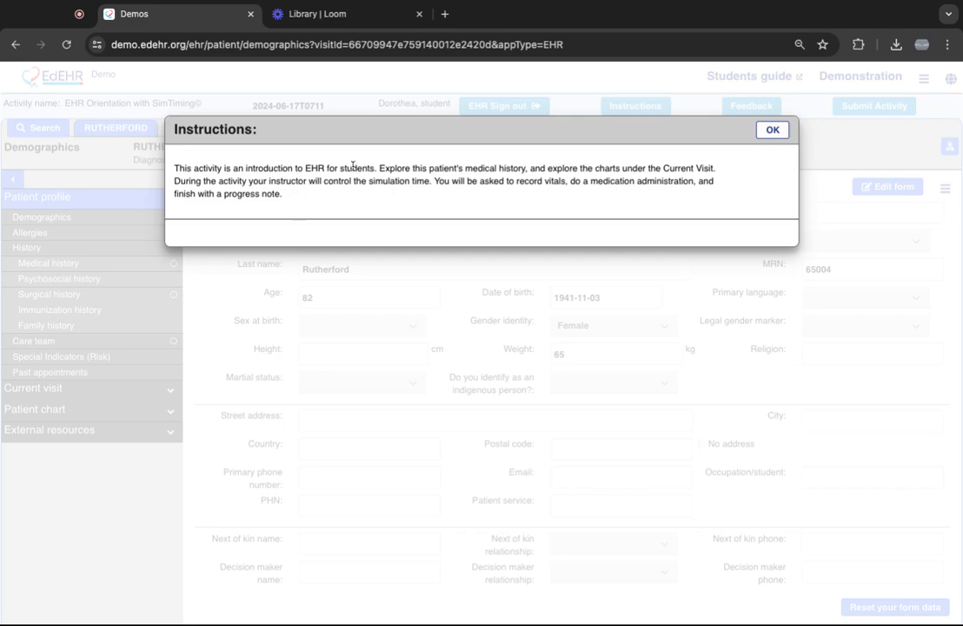
{"action": "left_click", "coordinate": [770, 131]}
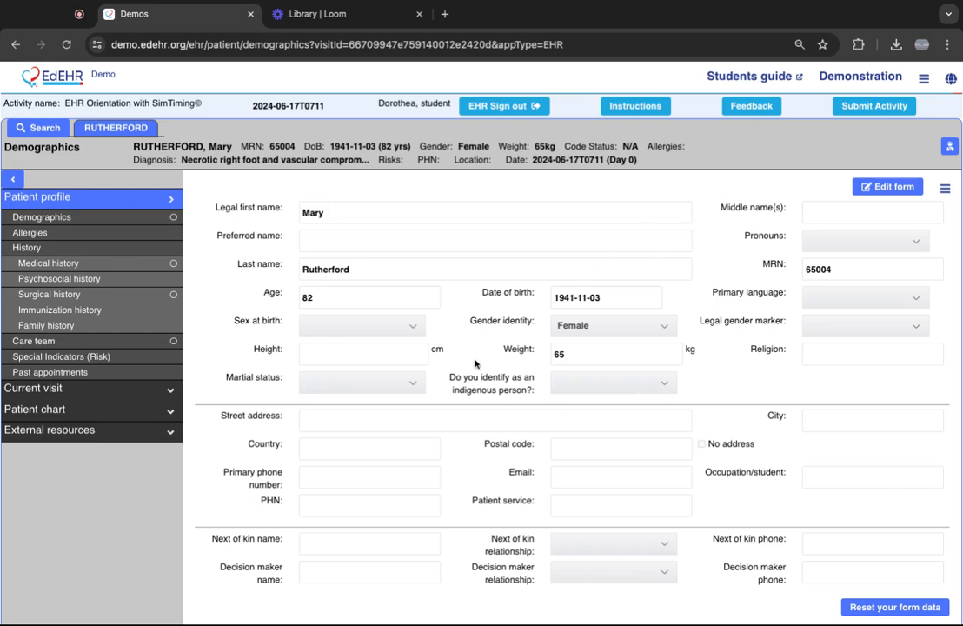
{"action": "left_click", "coordinate": [54, 388]}
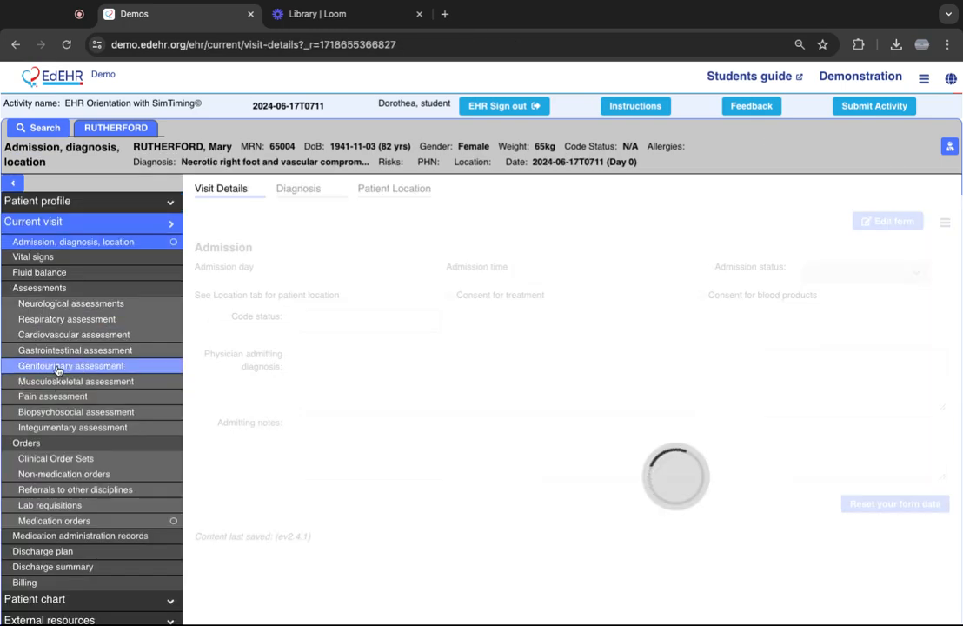
{"action": "left_click", "coordinate": [52, 258]}
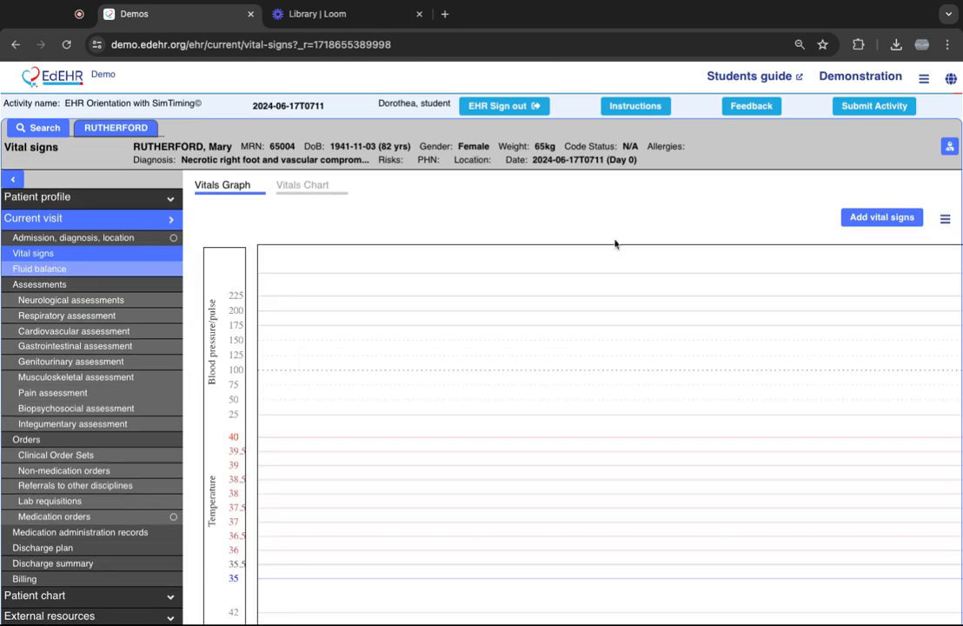
- As instructor, set the simulation time to Stage 2 at 0910 and run the timer for 15 minutes, then reopen the student view
{"action": "left_click", "coordinate": [922, 78]}
{"action": "left_click", "coordinate": [868, 218]}
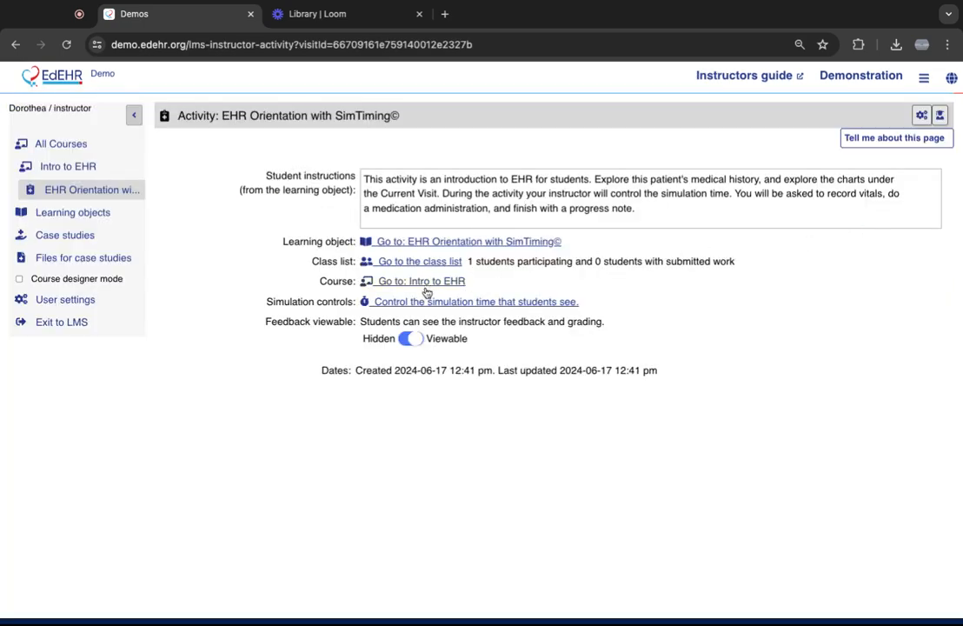
{"action": "left_click", "coordinate": [424, 303]}
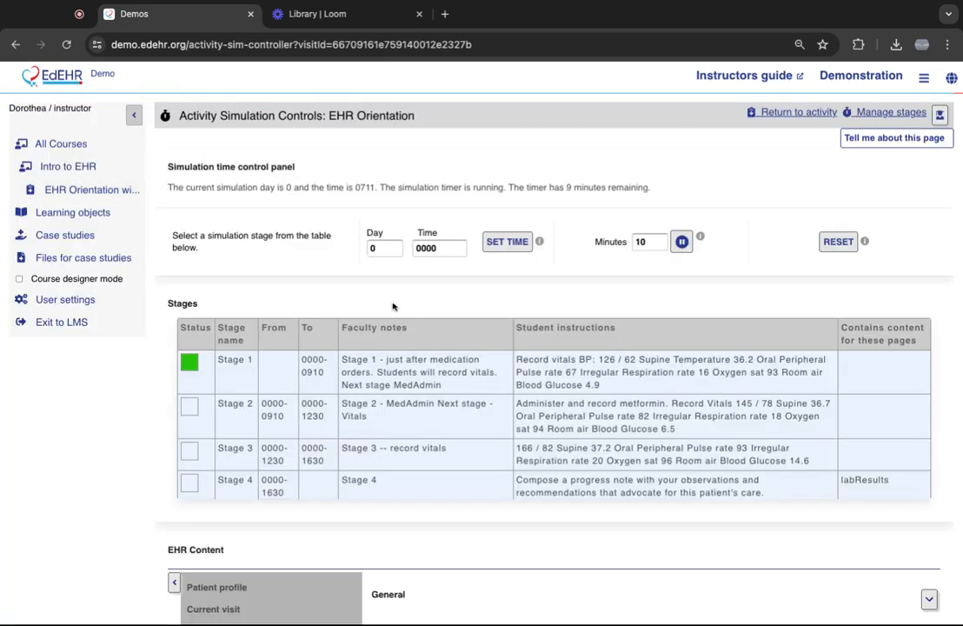
{"action": "left_click", "coordinate": [198, 416]}
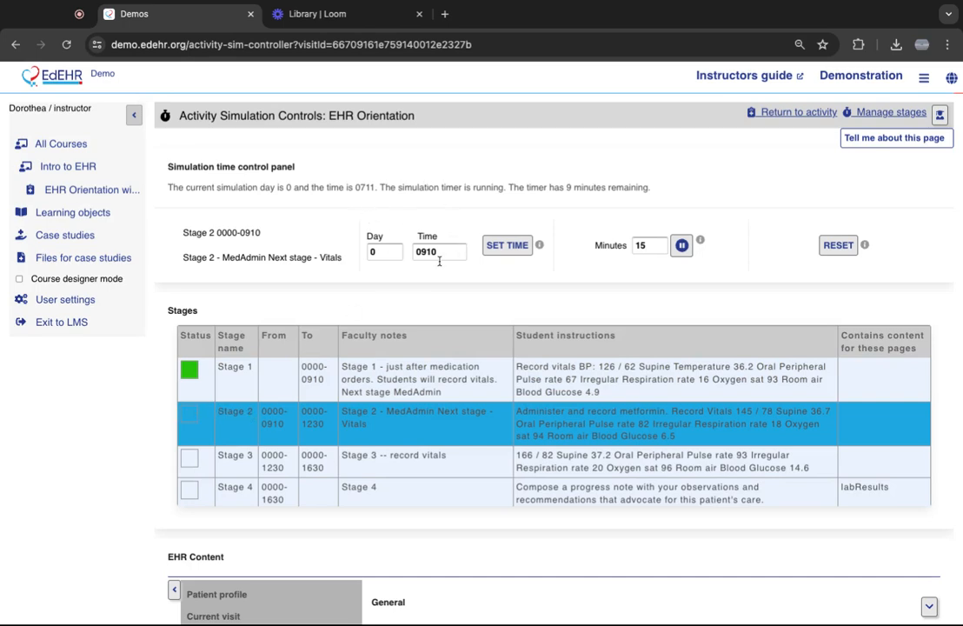
{"action": "left_click", "coordinate": [512, 249]}
{"action": "left_click", "coordinate": [680, 247]}
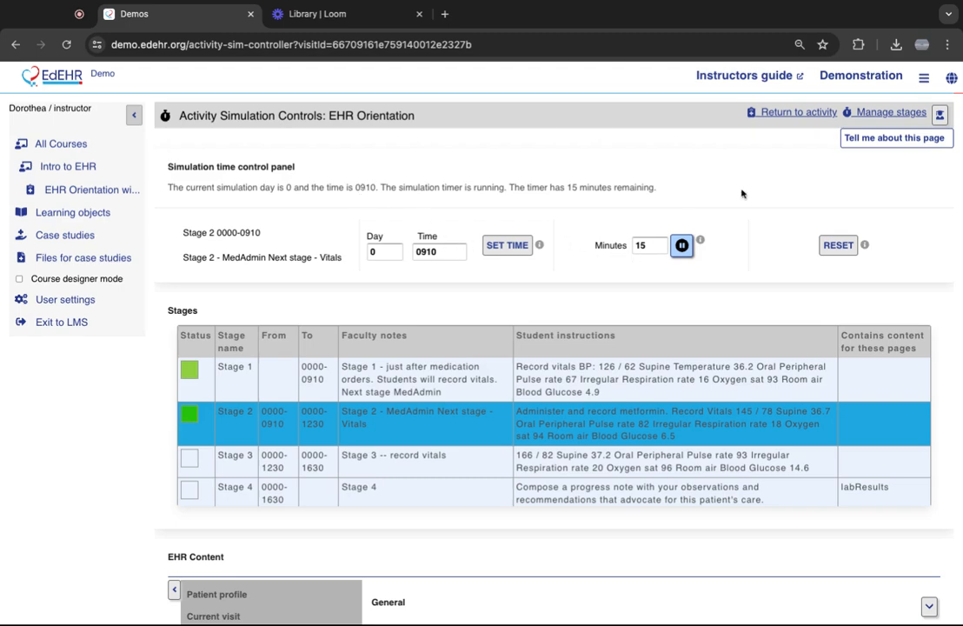
{"action": "left_click", "coordinate": [938, 114]}
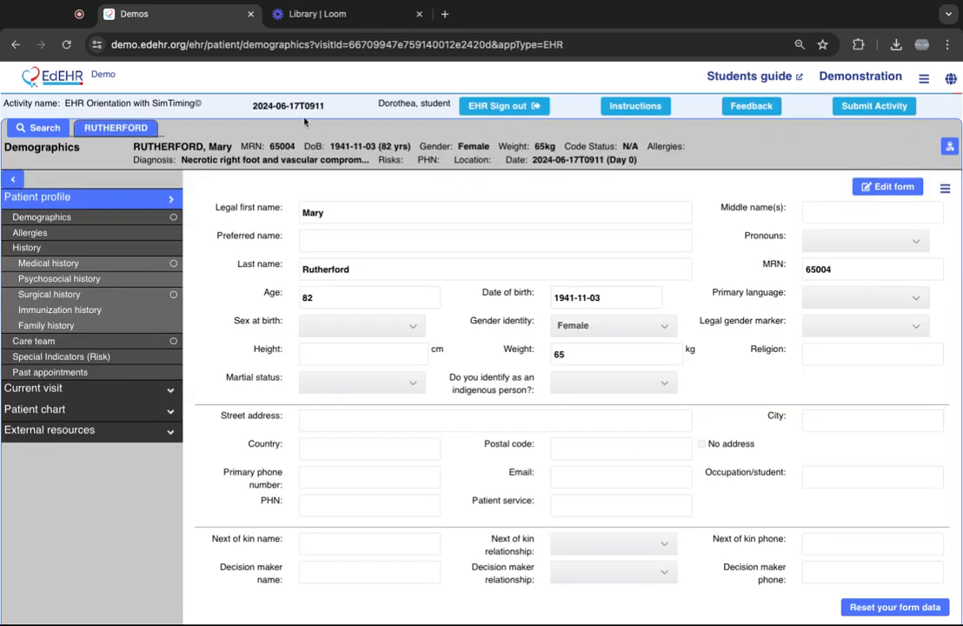
- In the student view, inspect the hematology laboratory reports in the patient chart
{"action": "left_click", "coordinate": [56, 410]}
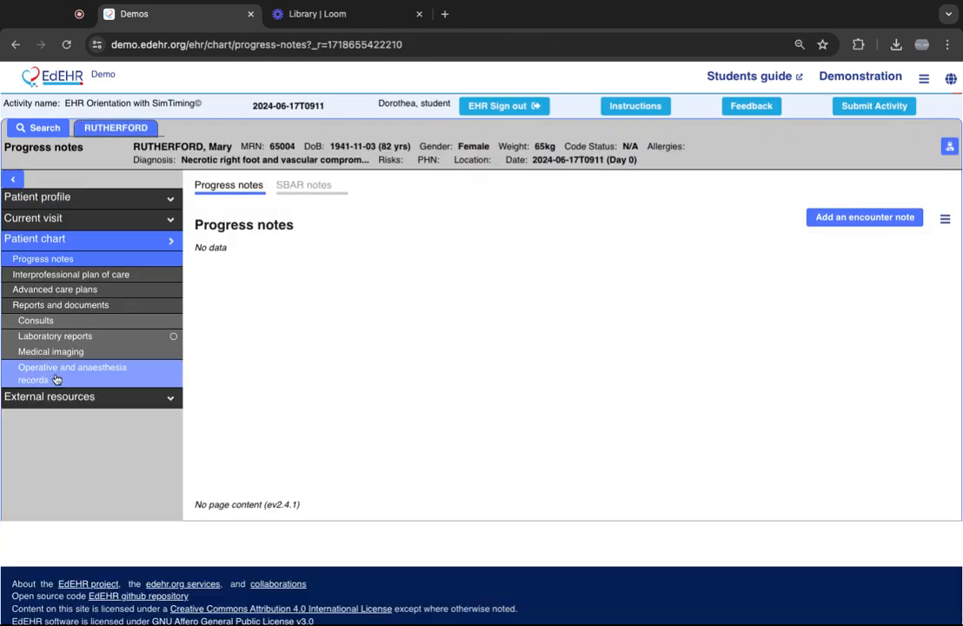
{"action": "left_click", "coordinate": [53, 337]}
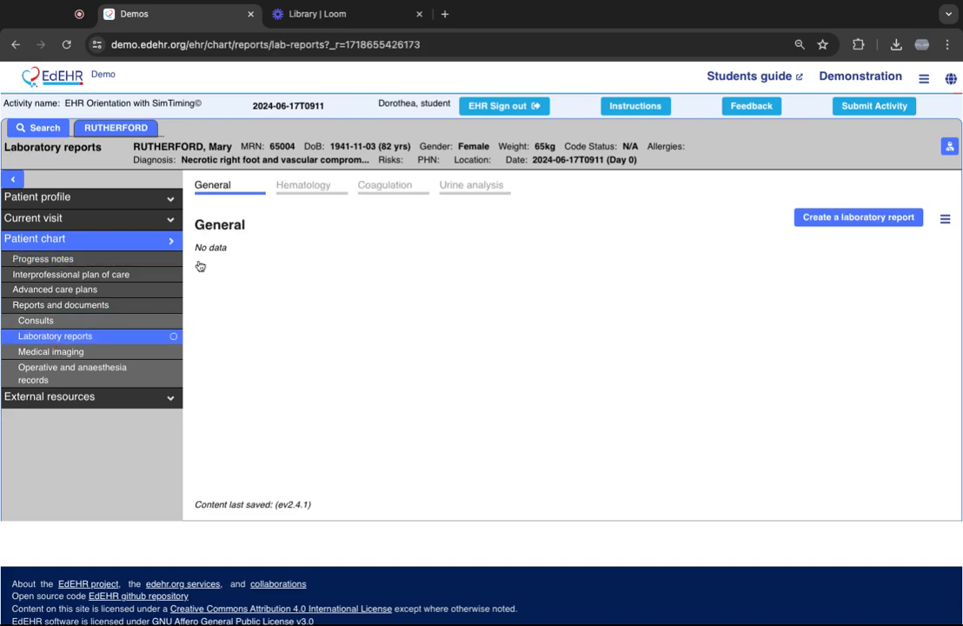
{"action": "left_click", "coordinate": [308, 186]}
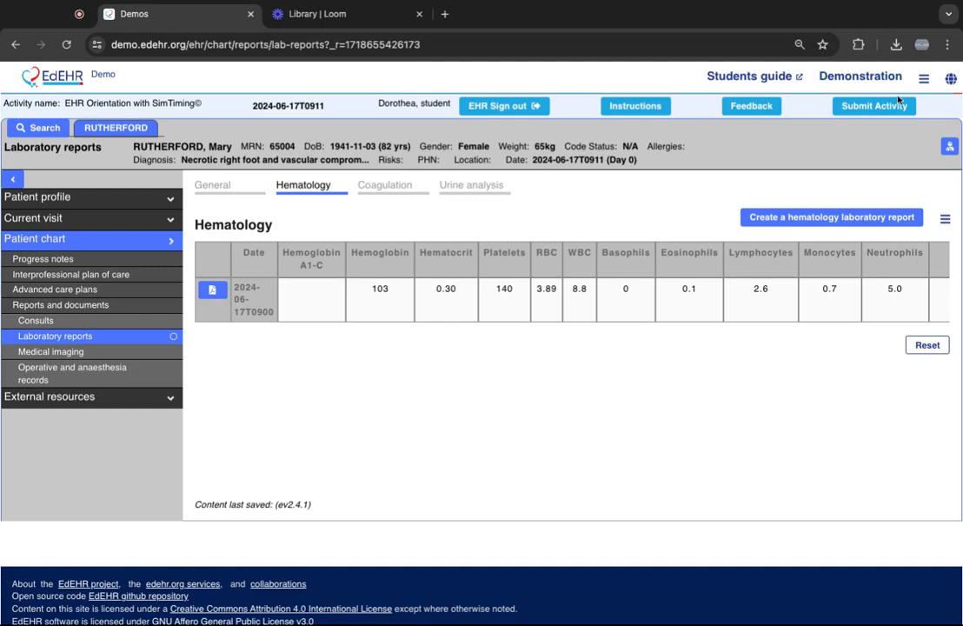
- Return to the instructor role, open the activity's simulation time controls and set the simulation time to Stage 3 at 1230
{"action": "left_click", "coordinate": [923, 78]}
{"action": "left_click", "coordinate": [856, 215]}
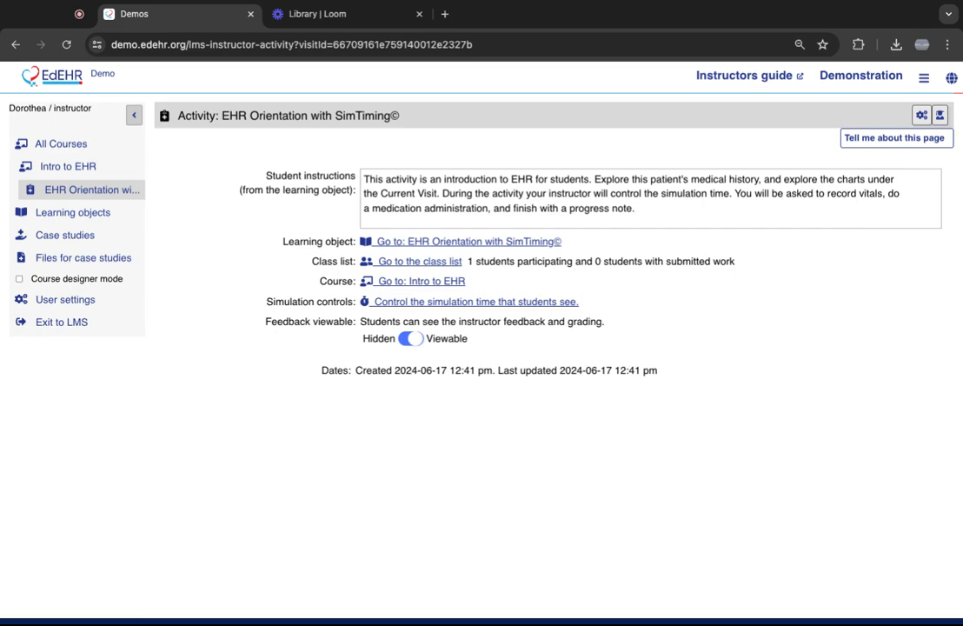
{"action": "left_click", "coordinate": [504, 301]}
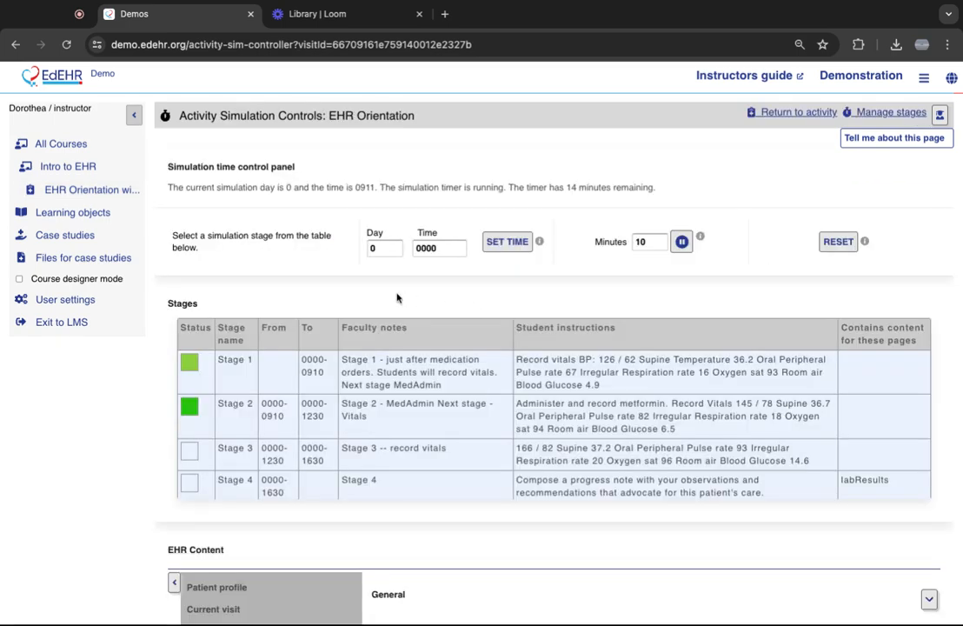
{"action": "left_click", "coordinate": [198, 451]}
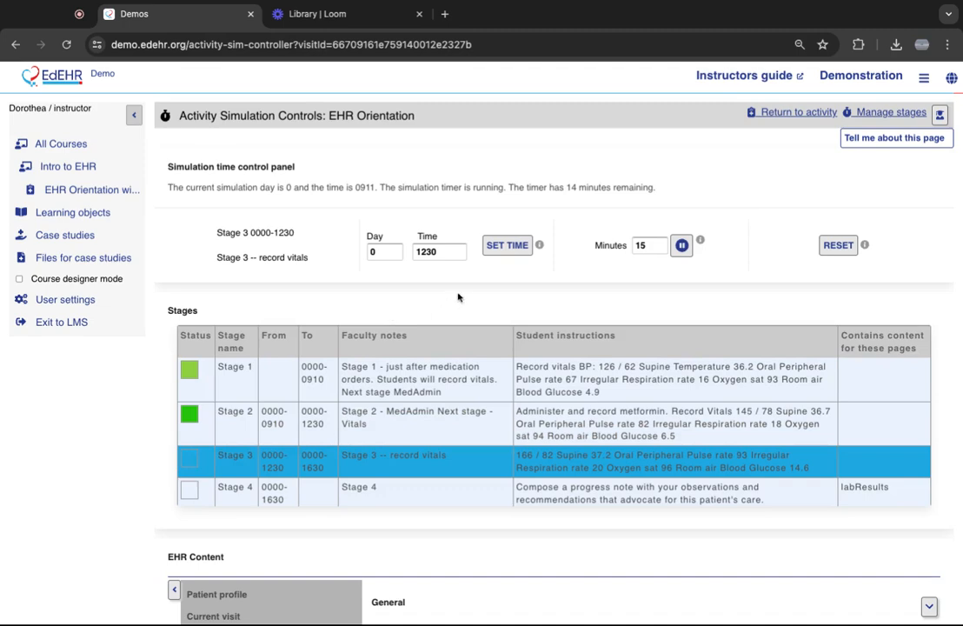
{"action": "left_click", "coordinate": [495, 249]}
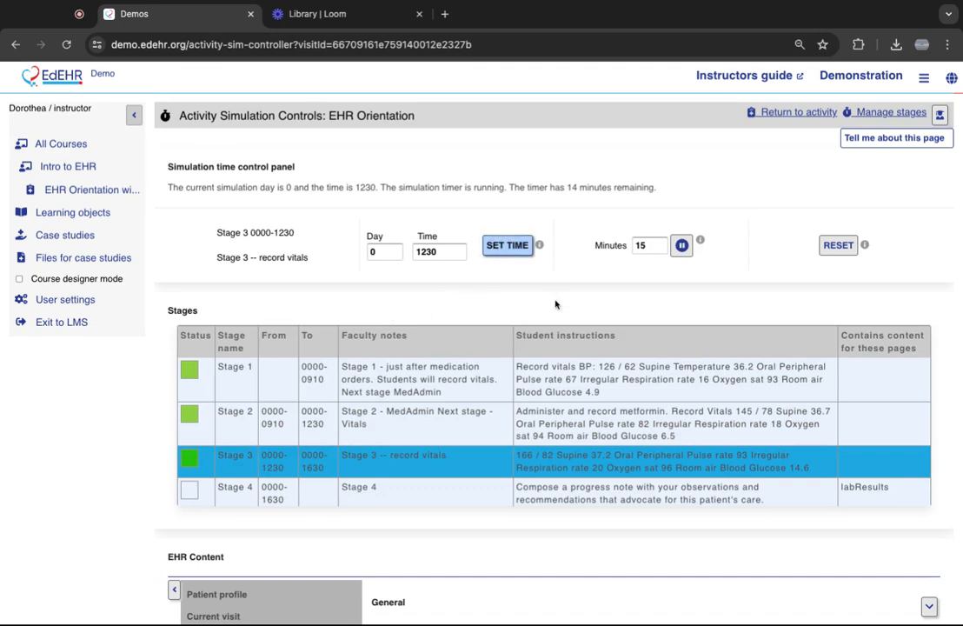
- Set the simulation time to Stage 4 at 1630 and open the student view
{"action": "scroll", "coordinate": [431, 460], "scroll_direction": "down", "scroll_amount": 1}
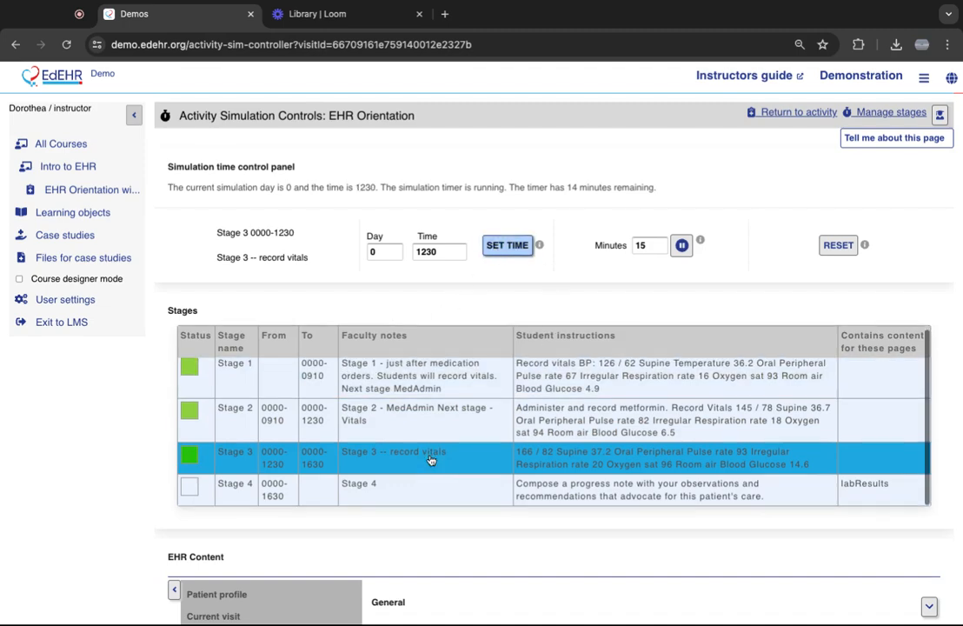
{"action": "scroll", "coordinate": [374, 473], "scroll_direction": "down", "scroll_amount": 1}
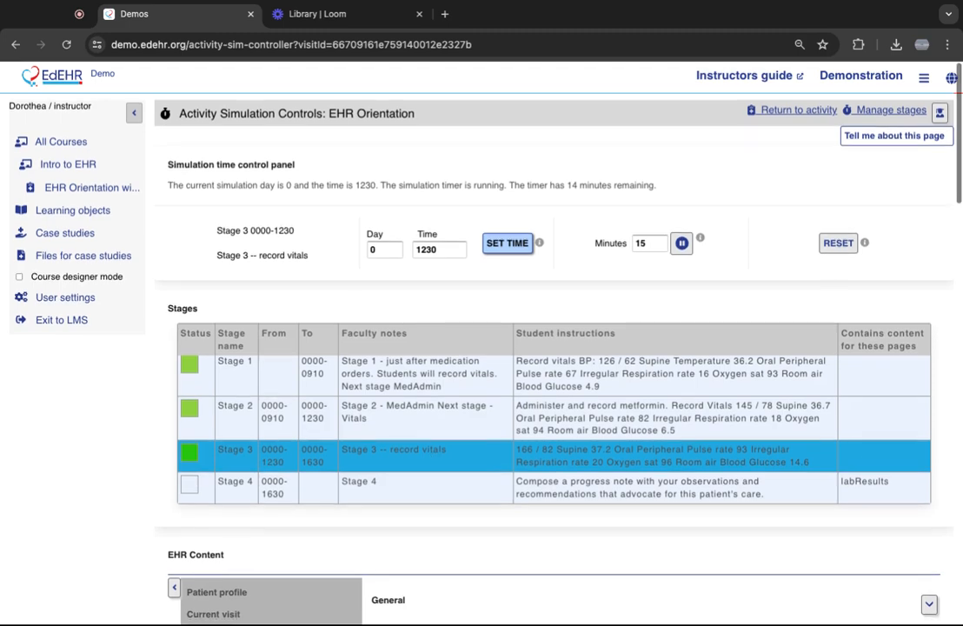
{"action": "left_click", "coordinate": [187, 490]}
{"action": "left_click", "coordinate": [504, 243]}
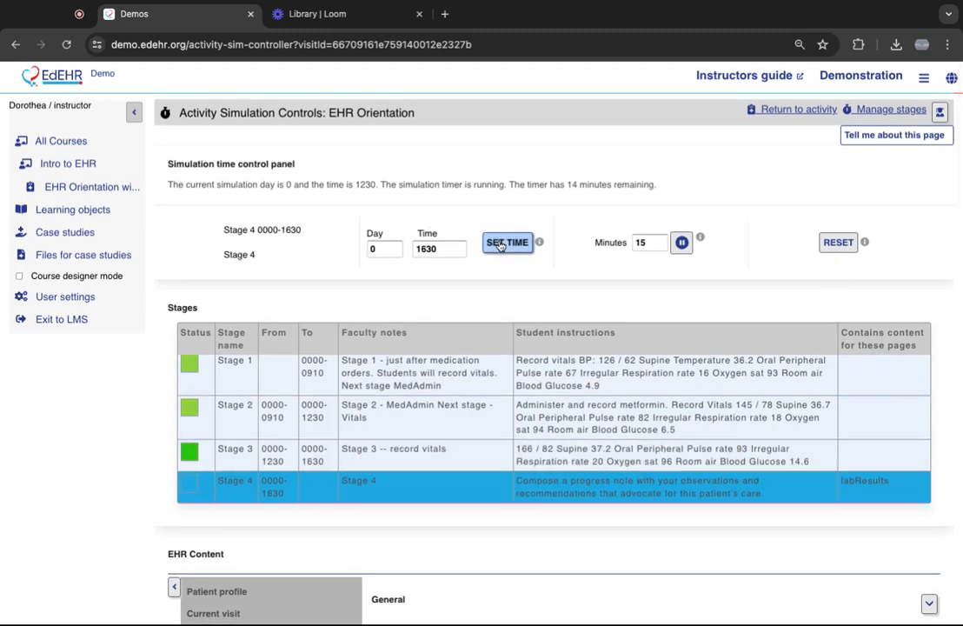
{"action": "left_click", "coordinate": [939, 112]}
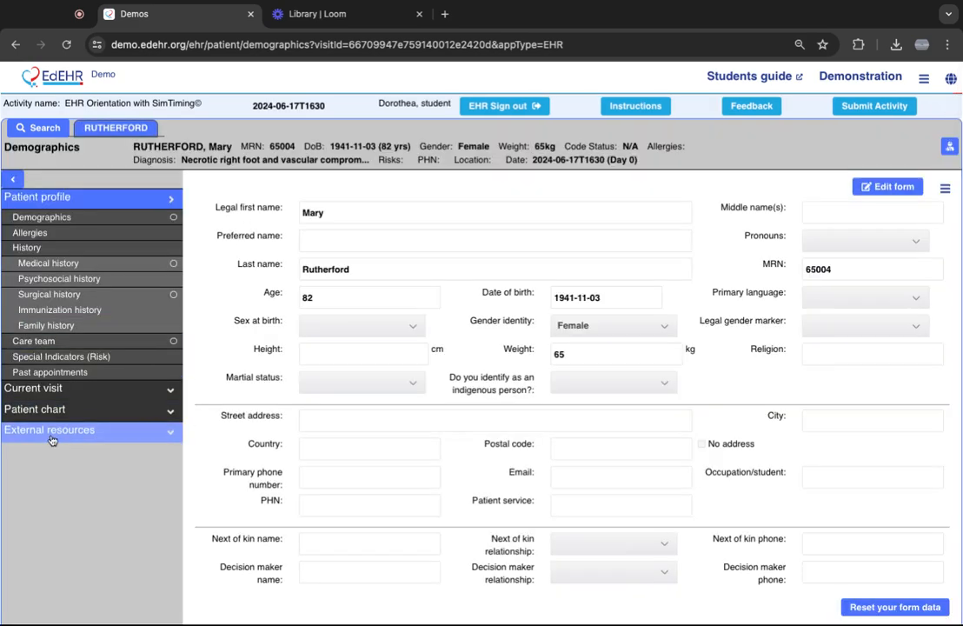
- As the student, inspect the patient's hematology laboratory reports and open the current visit's admission details
{"action": "left_click", "coordinate": [47, 410]}
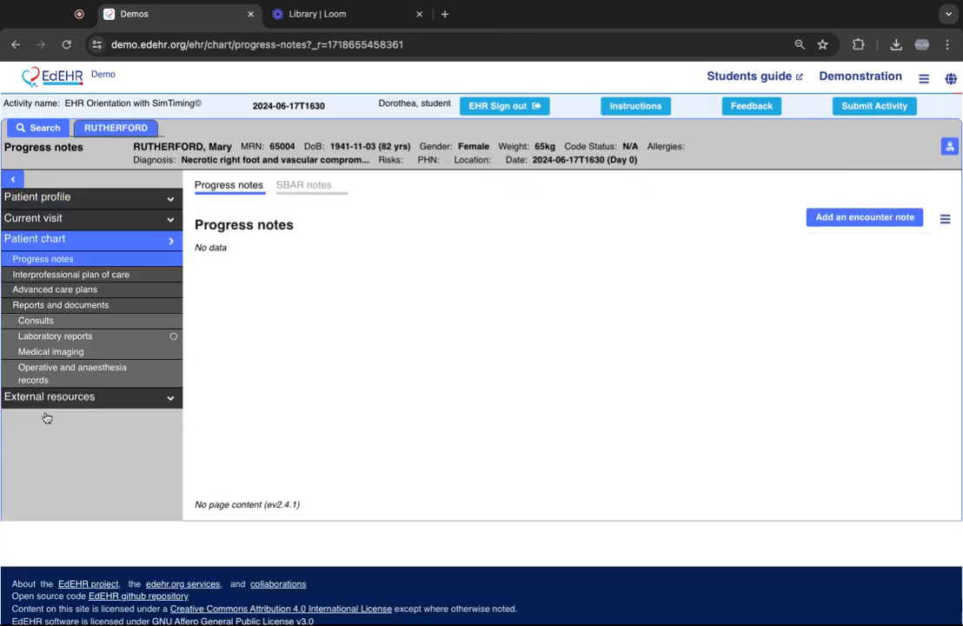
{"action": "left_click", "coordinate": [60, 336]}
{"action": "left_click", "coordinate": [316, 188]}
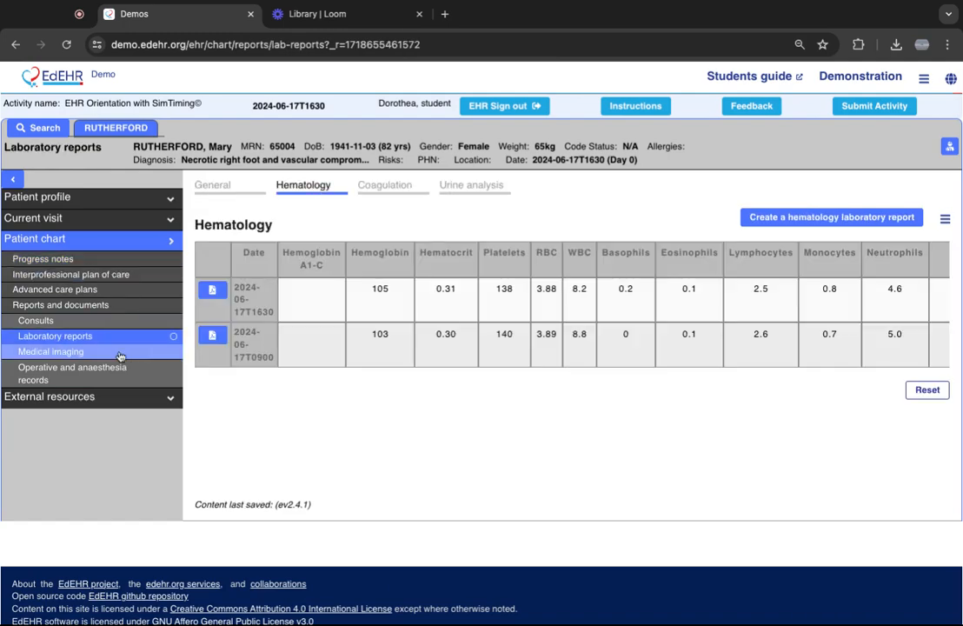
{"action": "left_click", "coordinate": [49, 216]}
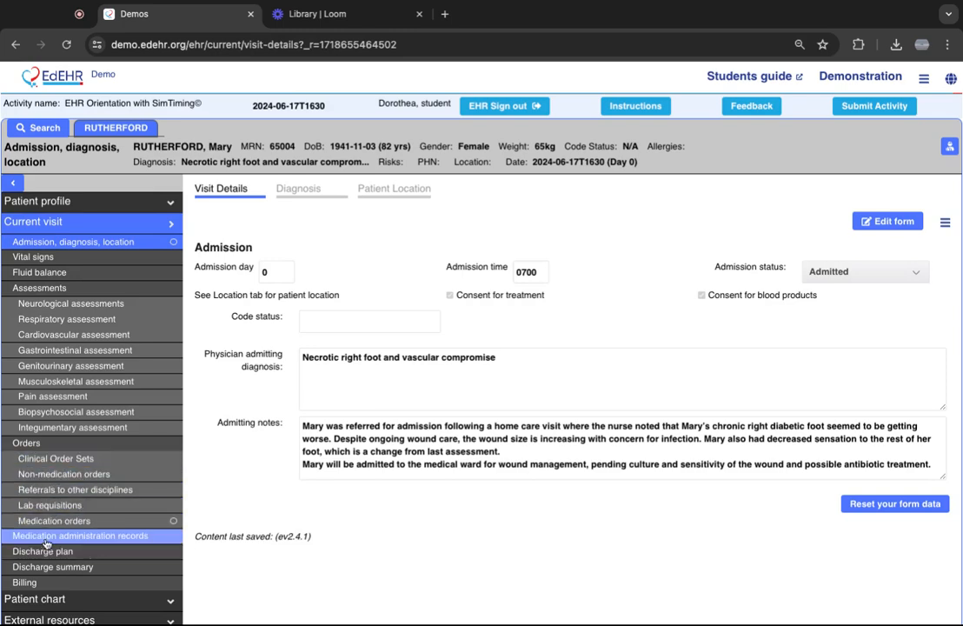
- Return to the instructor role and open the simulation staging configuration of the EHR Orientation with SimTiming learning object
{"action": "left_click", "coordinate": [923, 82]}
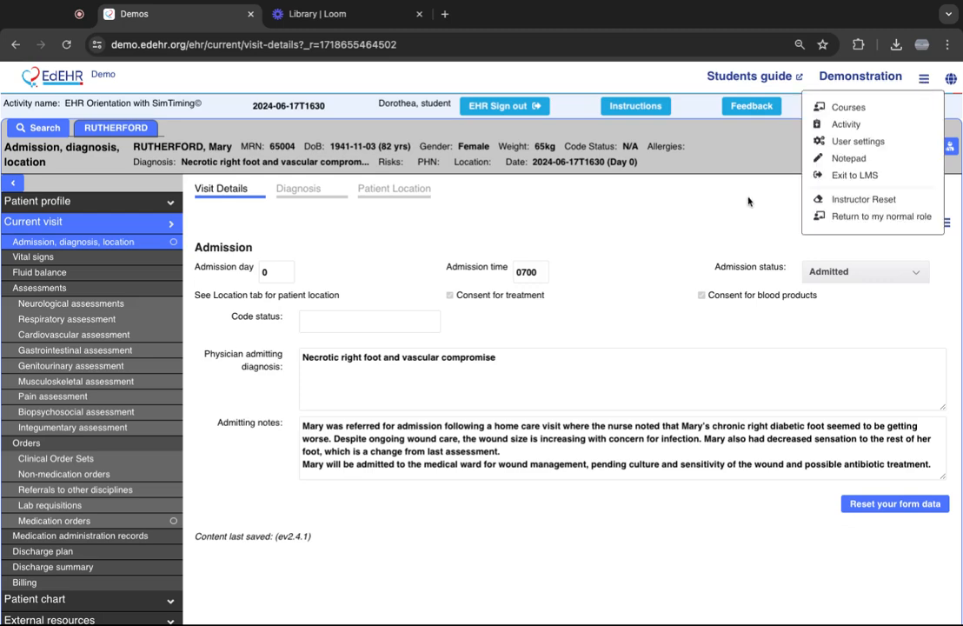
{"action": "left_click", "coordinate": [839, 217]}
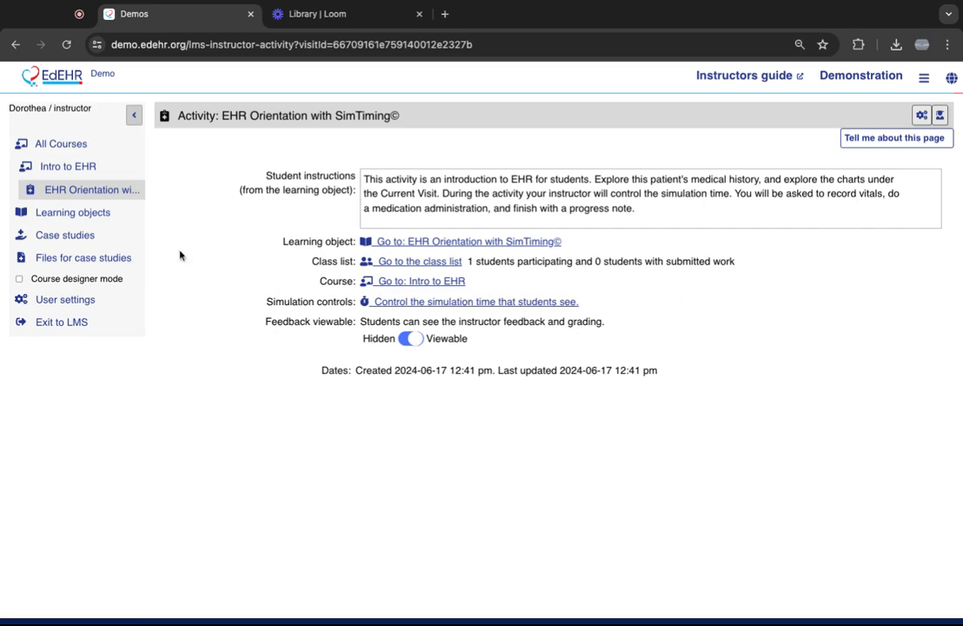
{"action": "left_click", "coordinate": [87, 215]}
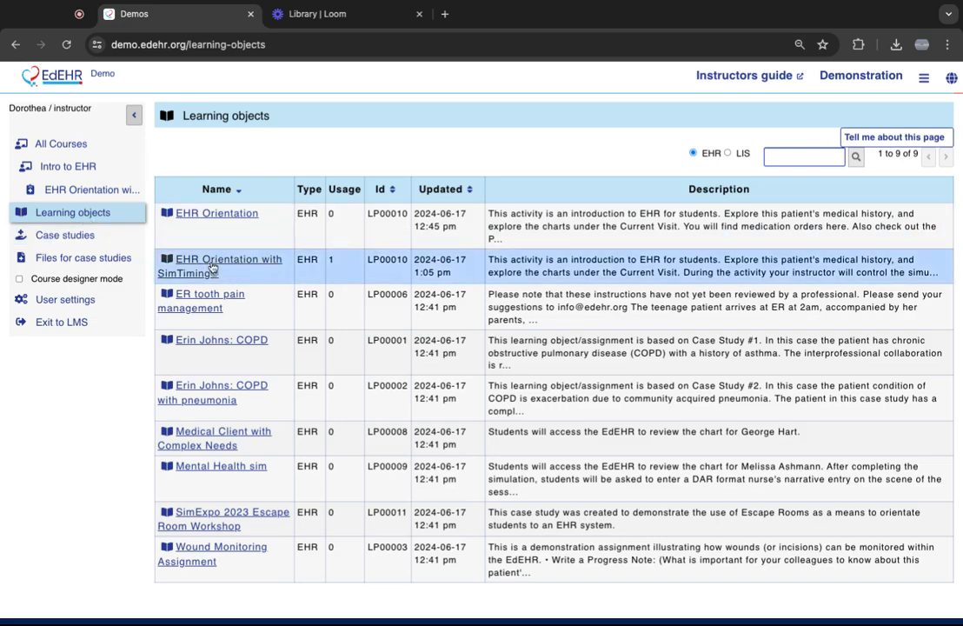
{"action": "left_click", "coordinate": [208, 271]}
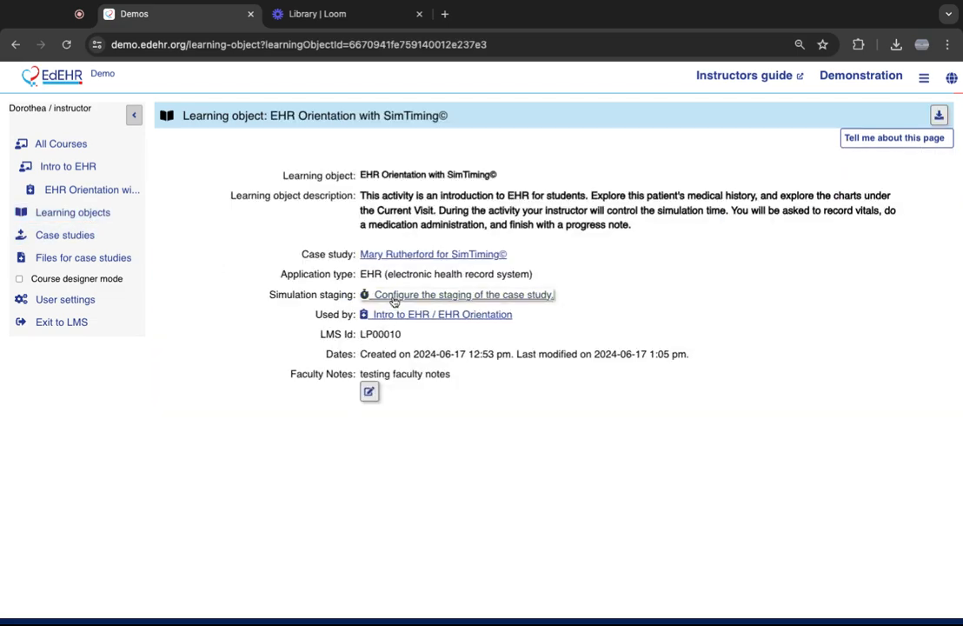
{"action": "left_click", "coordinate": [396, 295]}
{"action": "scroll", "coordinate": [477, 312], "scroll_direction": "down", "scroll_amount": 1}
{"action": "scroll", "coordinate": [477, 313], "scroll_direction": "up", "scroll_amount": 1}
{"action": "scroll", "coordinate": [475, 313], "scroll_direction": "down", "scroll_amount": 2}
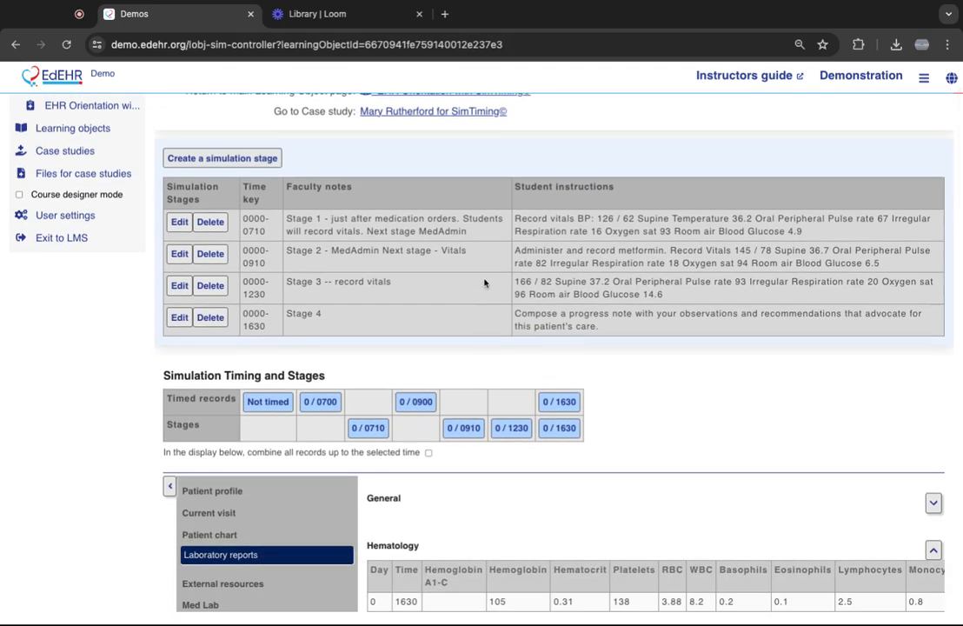
- Draft a simulation stage for day 0 at 1011 with instructor notes "asd" and student instructions "qwe", and discard it
{"action": "left_click", "coordinate": [186, 157]}
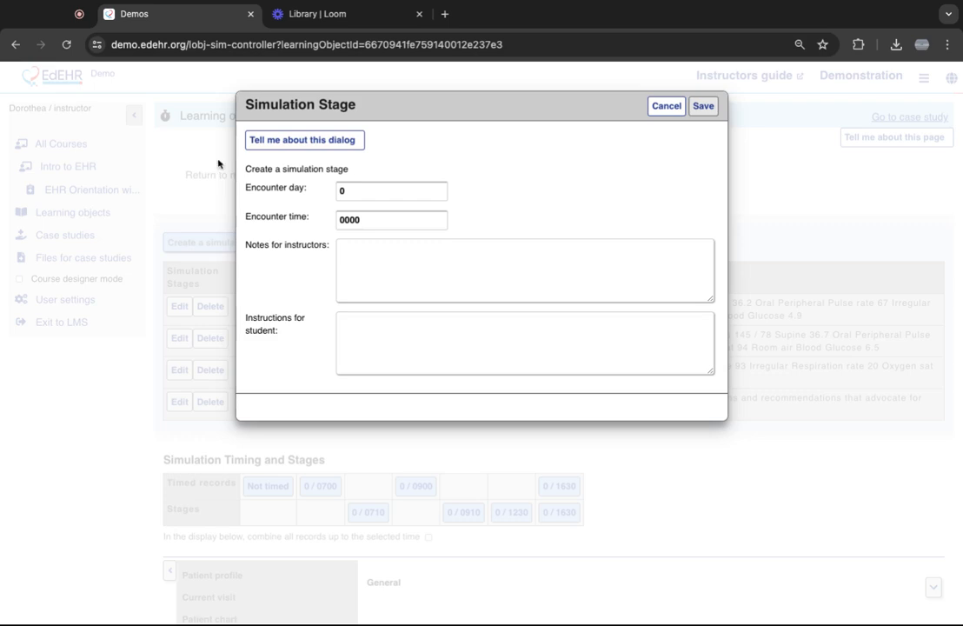
{"action": "double_click", "coordinate": [363, 219]}
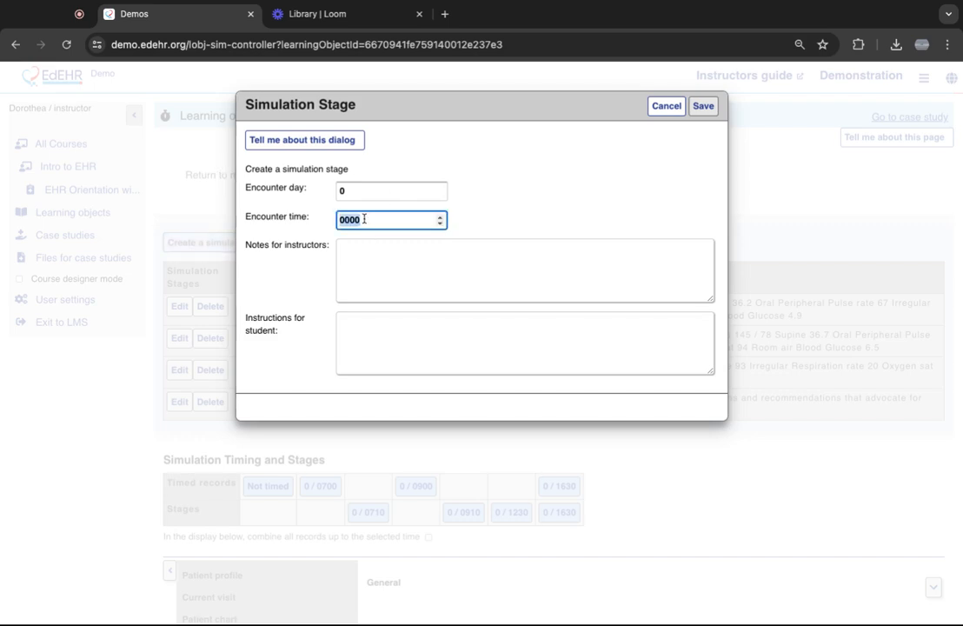
{"action": "type", "text": "1011"}
{"action": "left_click", "coordinate": [424, 261]}
{"action": "type", "text": "asd"}
{"action": "left_click", "coordinate": [357, 339]}
{"action": "type", "text": "qwe"}
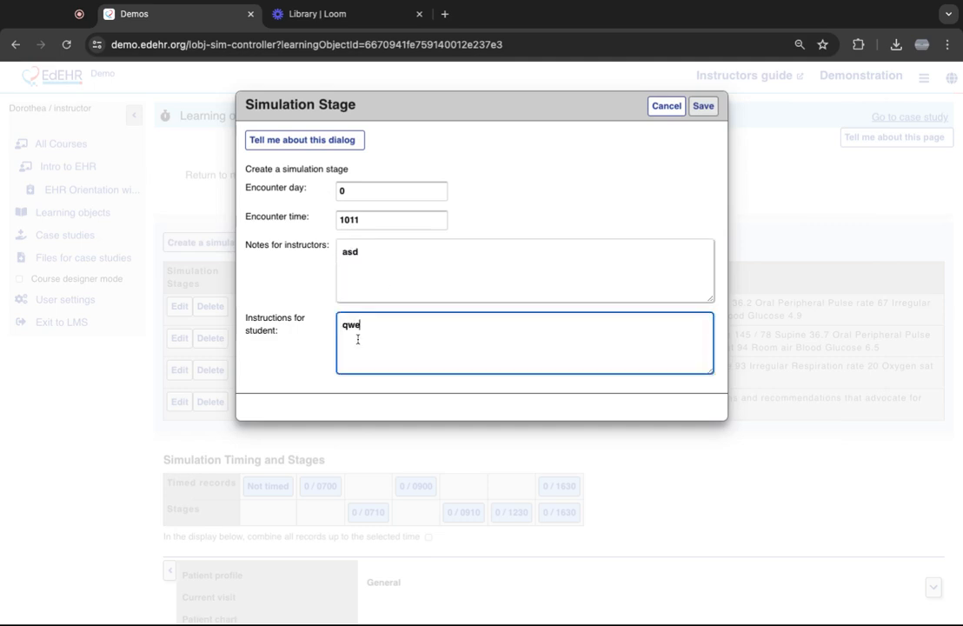
{"action": "left_click", "coordinate": [654, 108]}
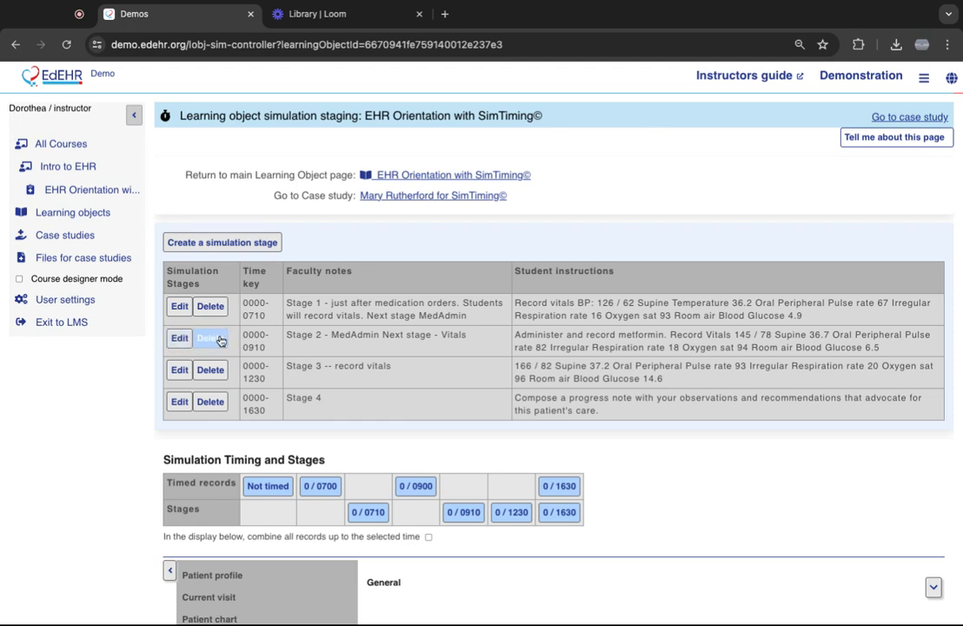
- Change the encounter time of the Stage 3 simulation stage to 1232 and save it
{"action": "left_click", "coordinate": [179, 369]}
{"action": "left_click", "coordinate": [364, 221]}
{"action": "key", "text": "BackSpace"}
{"action": "type", "text": "2"}
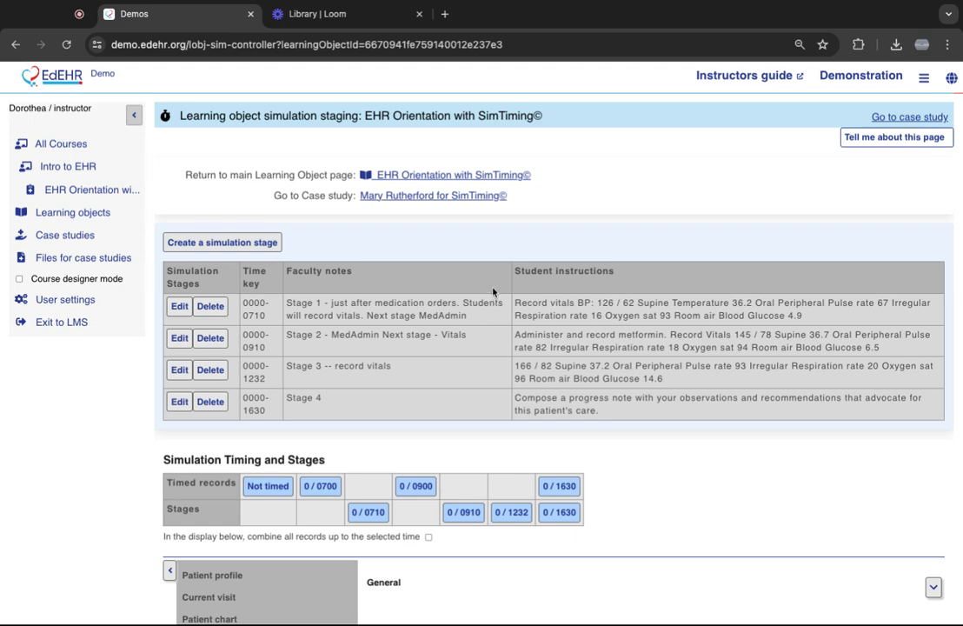
{"action": "left_click", "coordinate": [335, 16]}
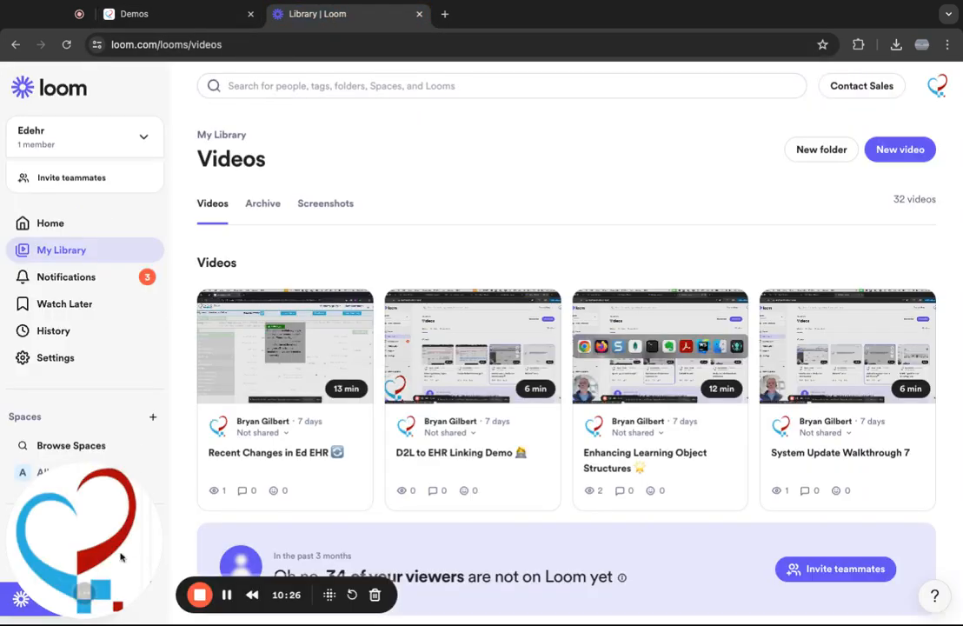